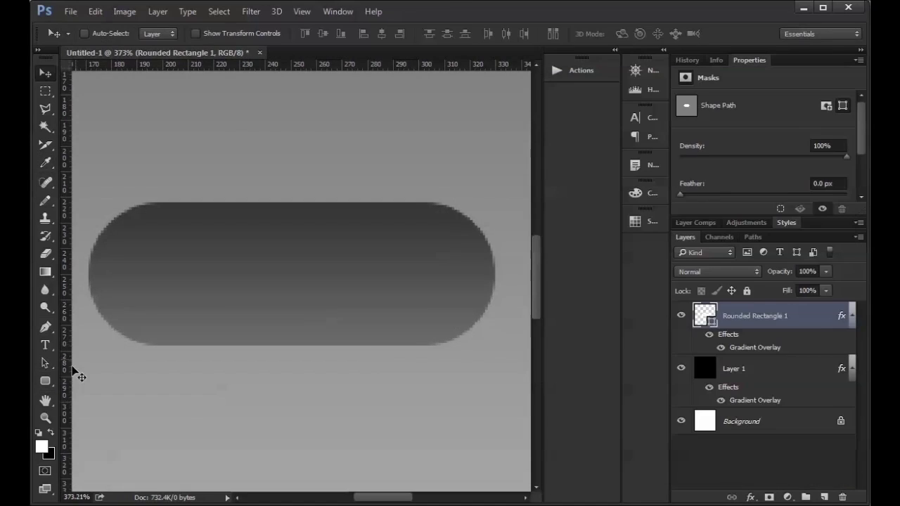
Step: Switch to the Untitled-1 document holding the bg and slot emply layers
drag(127, 193, 456, 267)
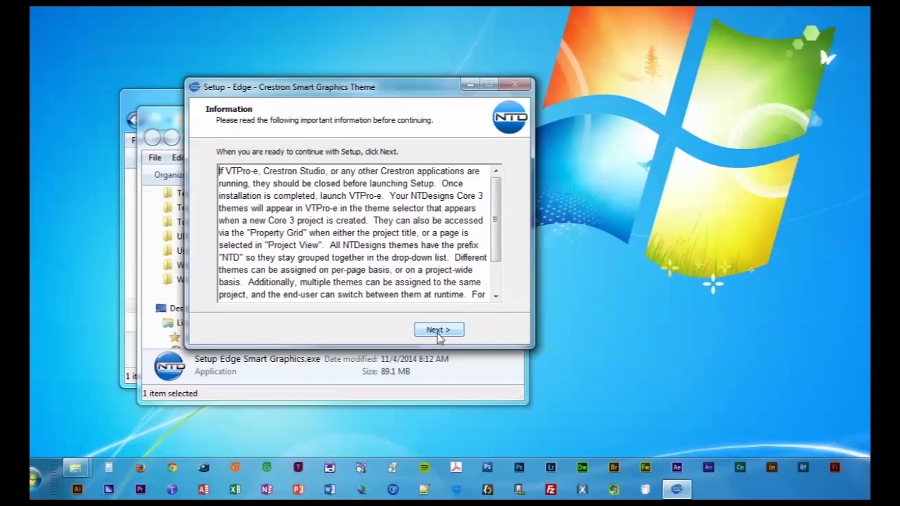
click(438, 330)
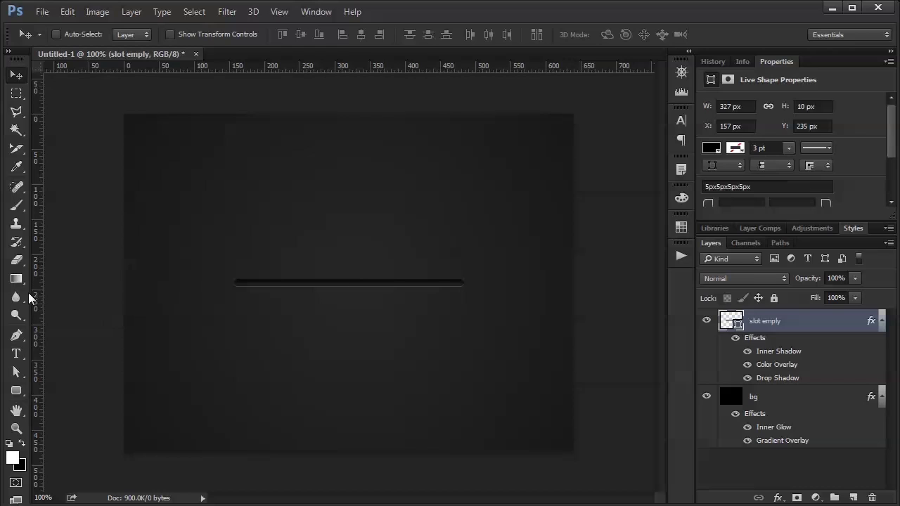
Step: Draw a 45 × 45 px black circle over the slot with the Ellipse Tool
click(16, 391)
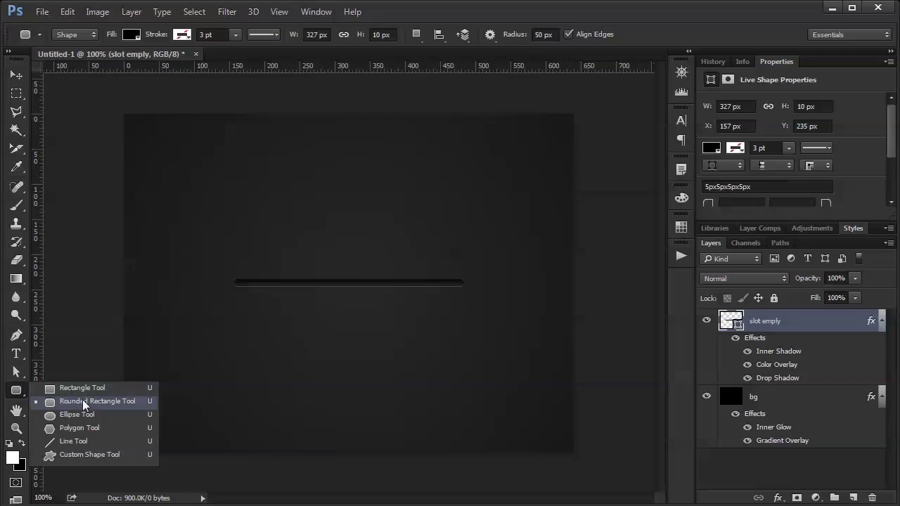
click(87, 417)
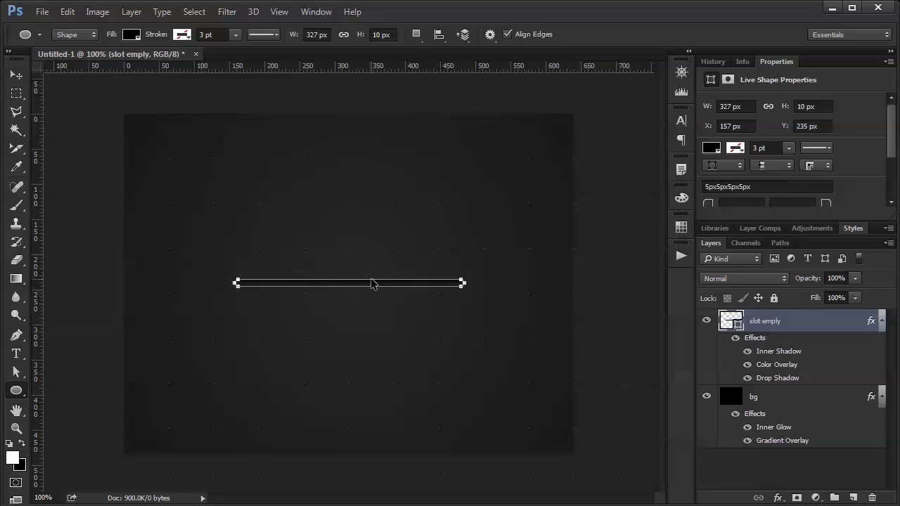
key(Return)
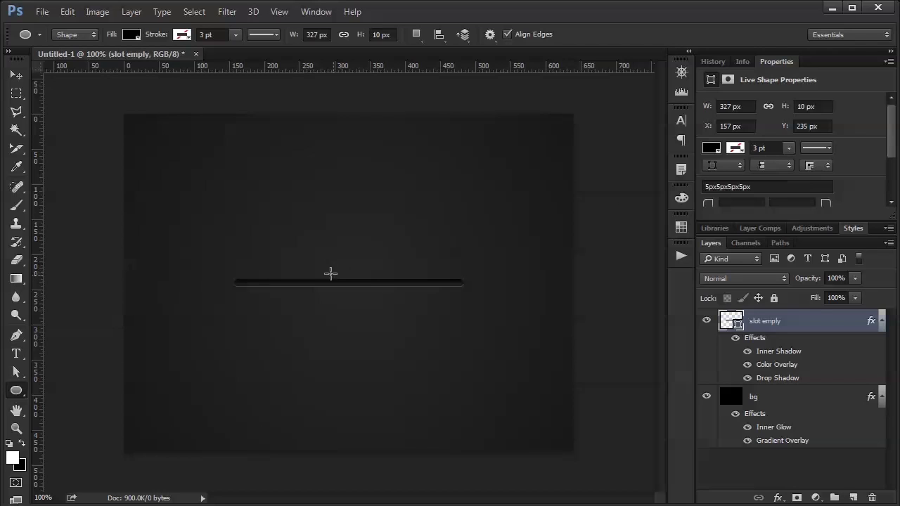
drag(324, 267, 354, 300)
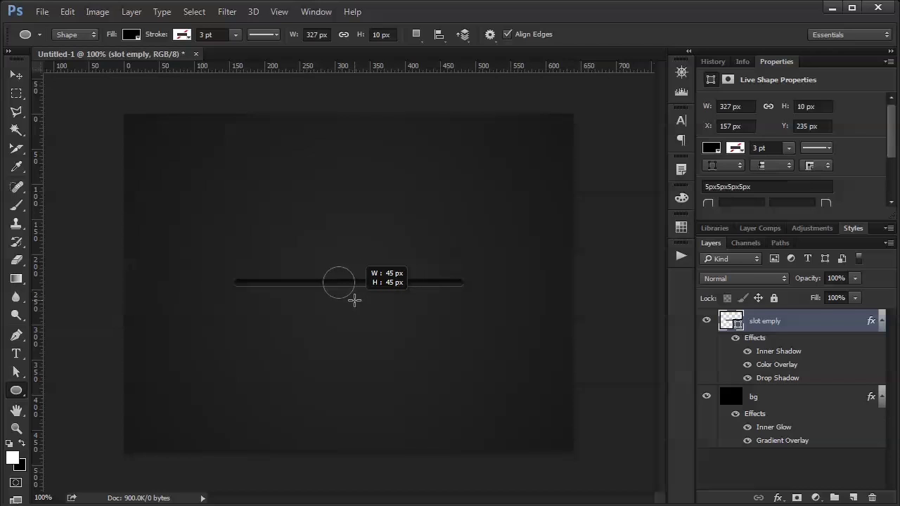
drag(354, 300, 355, 301)
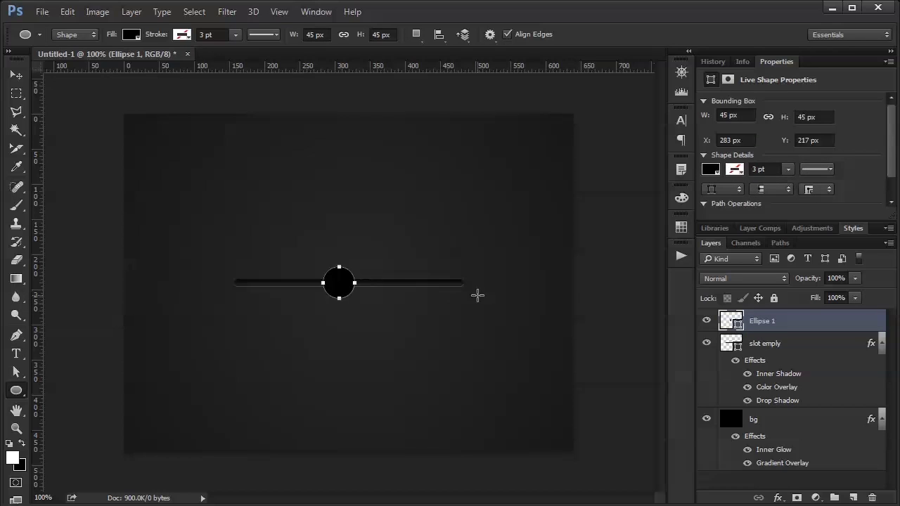
Step: Rename the new circle layer to 'knob base'
double_click(761, 323)
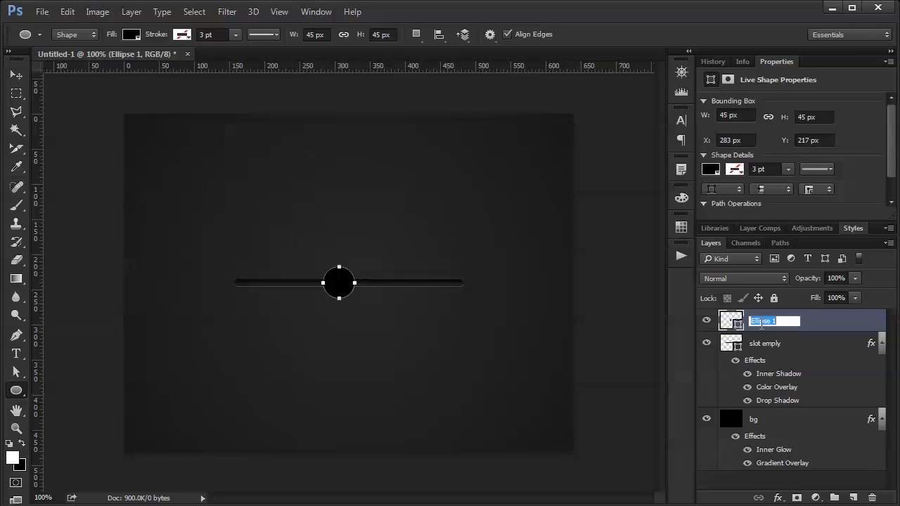
text(knob base)
key(Return)
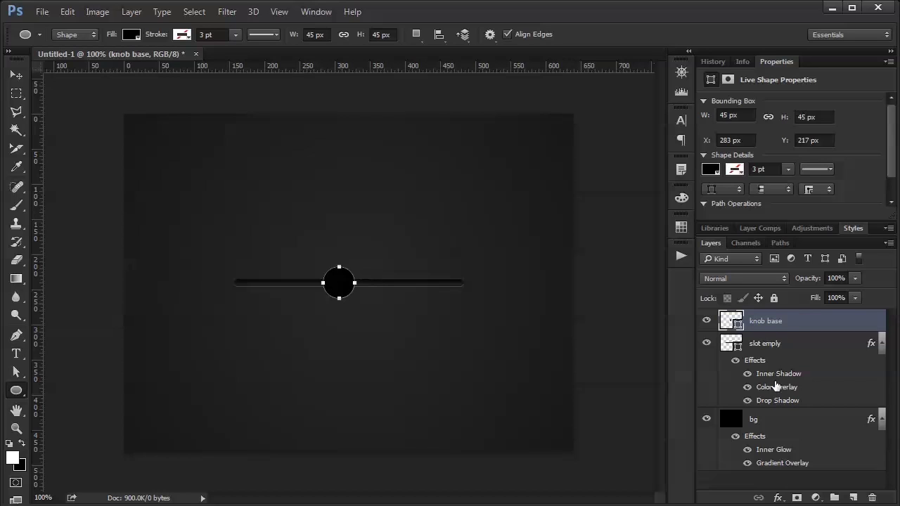
Step: Add a Gradient Overlay and set its right stop to brightness 15 (#262626)
click(779, 499)
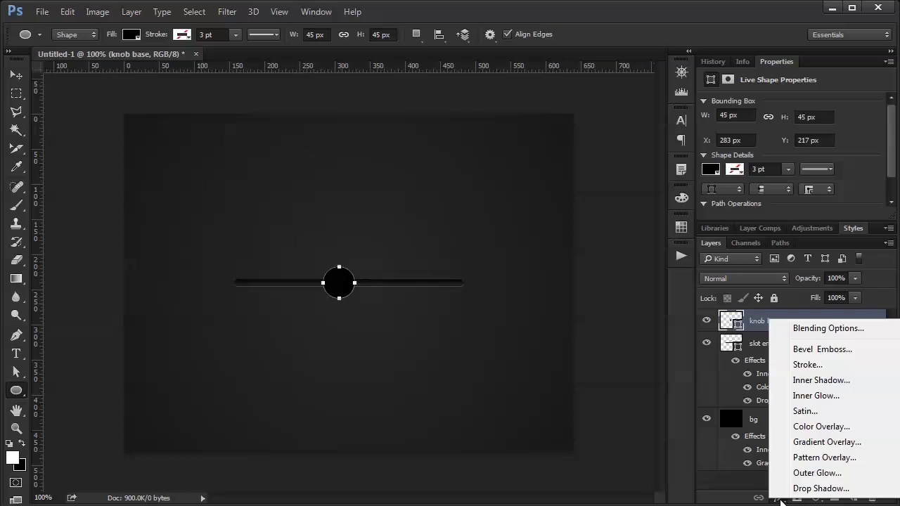
click(809, 441)
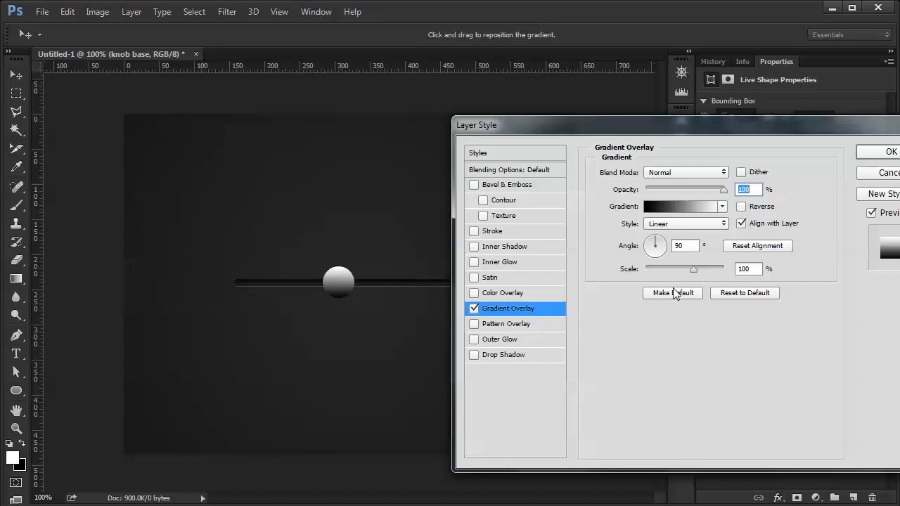
click(707, 207)
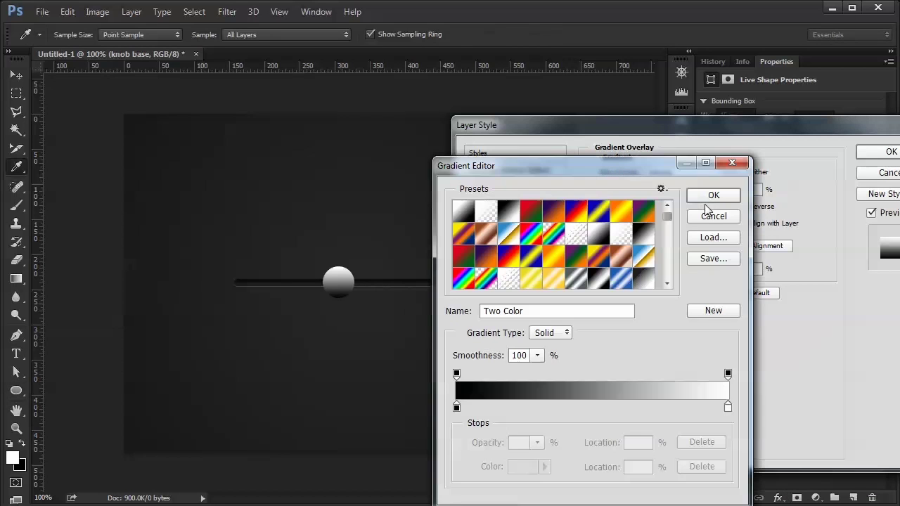
click(728, 407)
click(529, 470)
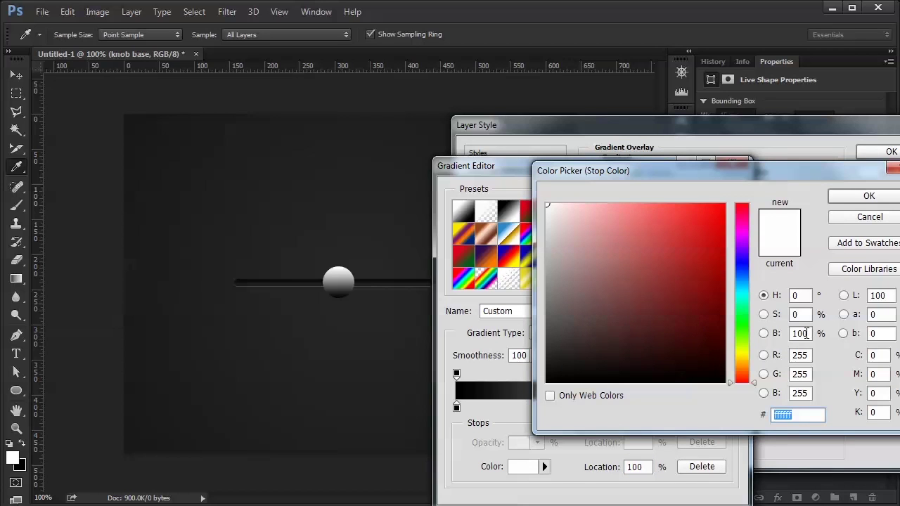
click(806, 332)
double_click(806, 332)
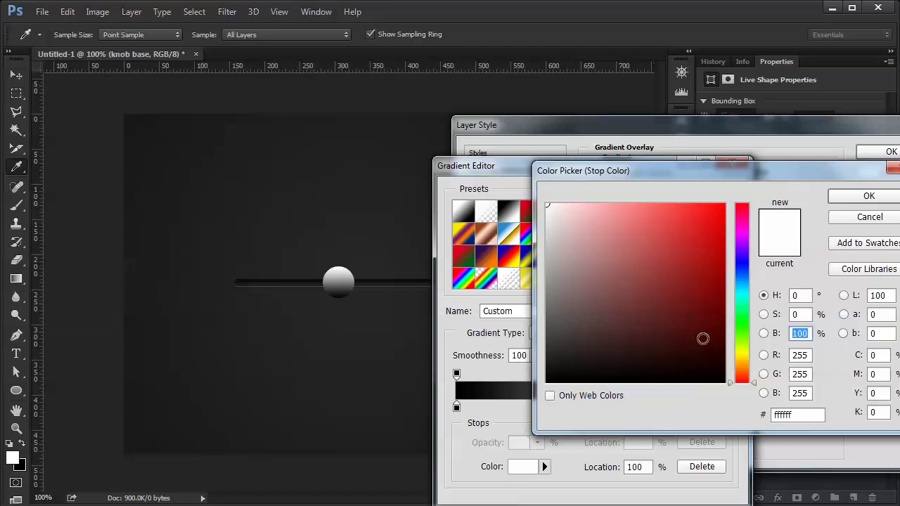
text(15)
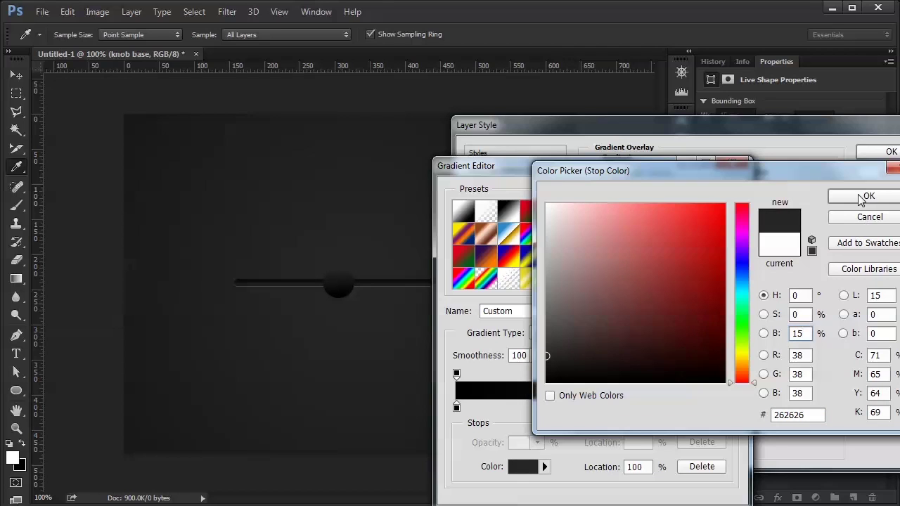
click(861, 198)
Step: Set the gradient's left stop to brightness 5 (#0d0d0d) and accept the gradient
click(456, 408)
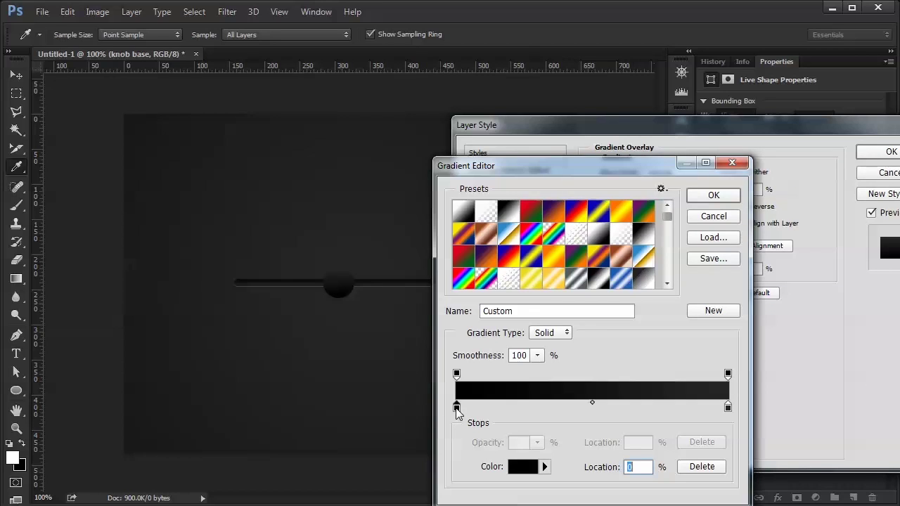
click(526, 468)
click(805, 334)
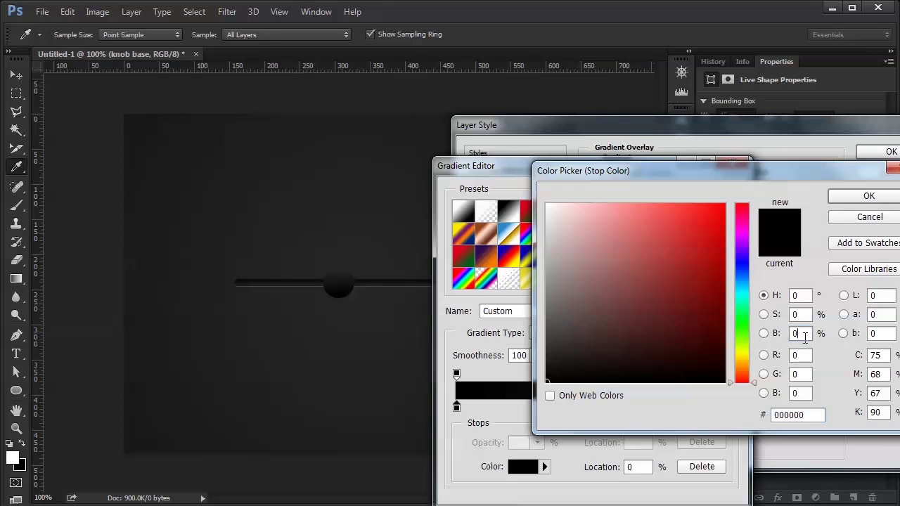
text(5)
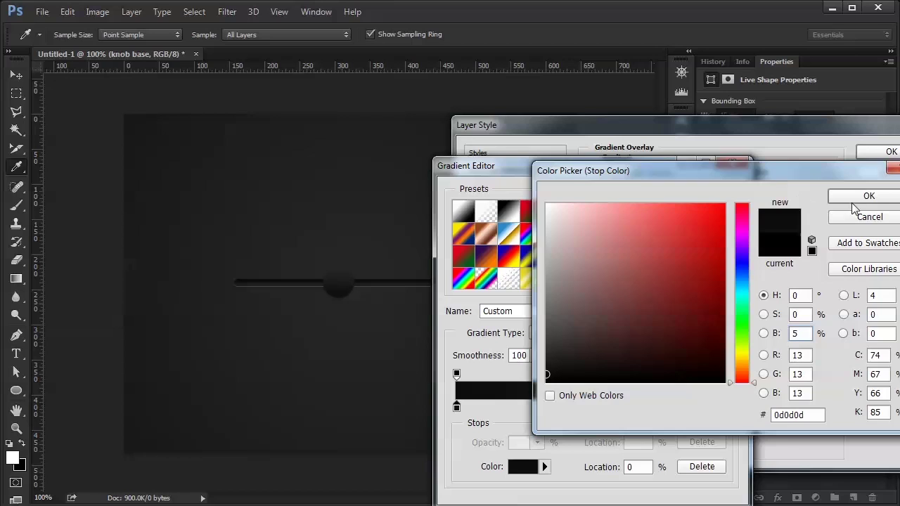
click(852, 198)
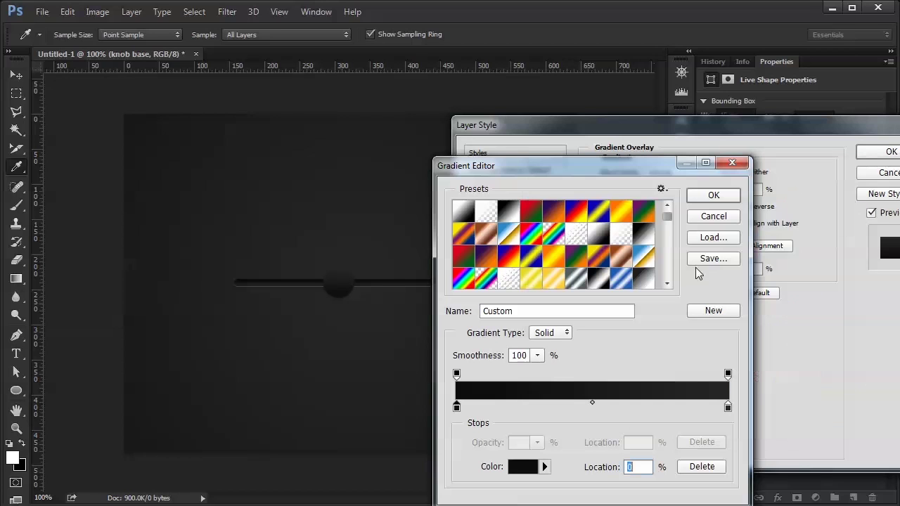
click(700, 194)
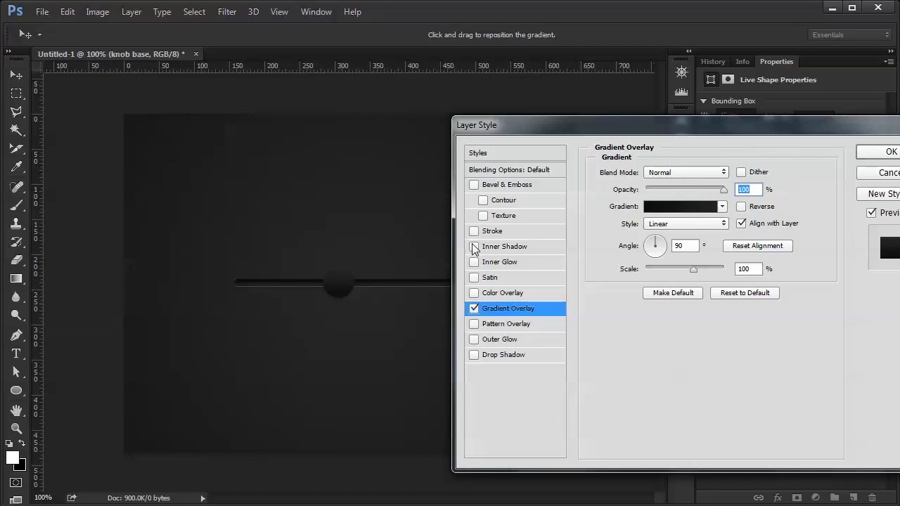
Step: Enable Inner Shadow with Use Global Light off, angle 90° and white colour
click(474, 246)
click(496, 247)
click(719, 211)
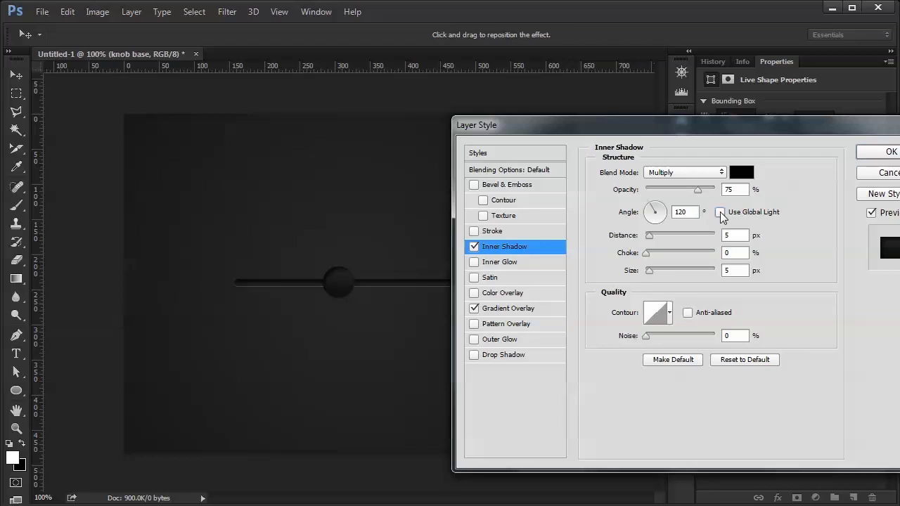
double_click(688, 212)
text(90)
click(742, 172)
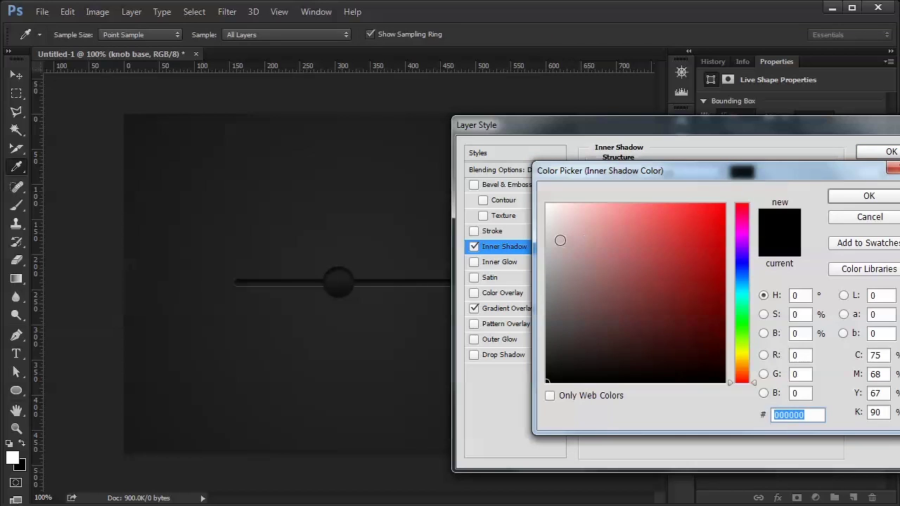
drag(560, 241, 504, 168)
click(833, 194)
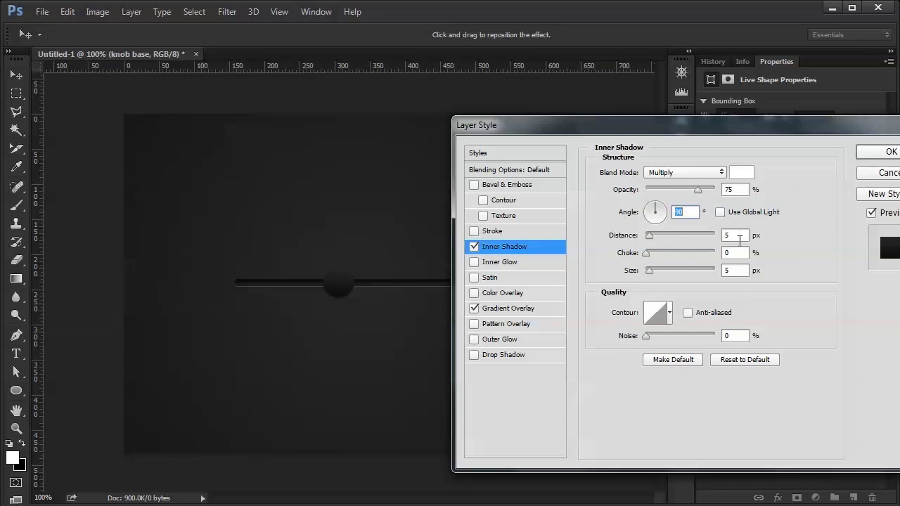
Step: Set the inner shadow to Normal blend, 1 px distance, 0 size, about 21% opacity
click(703, 173)
click(674, 185)
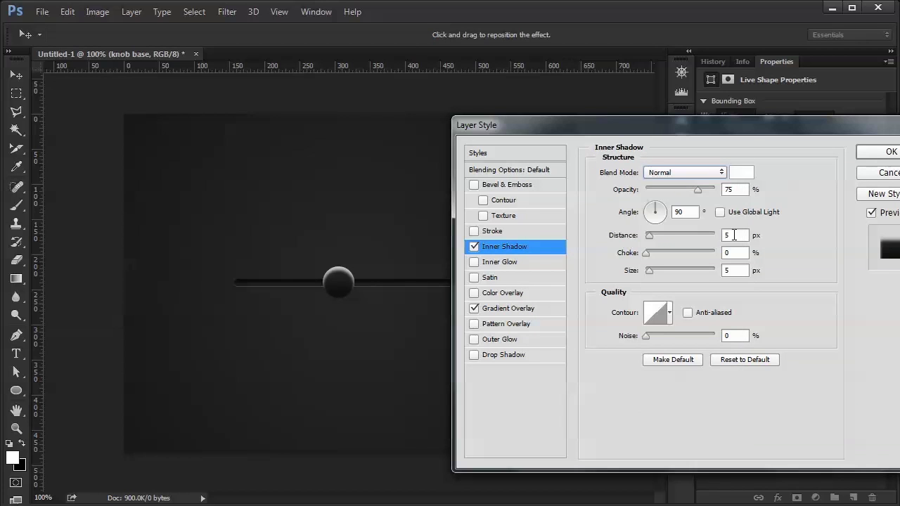
click(656, 234)
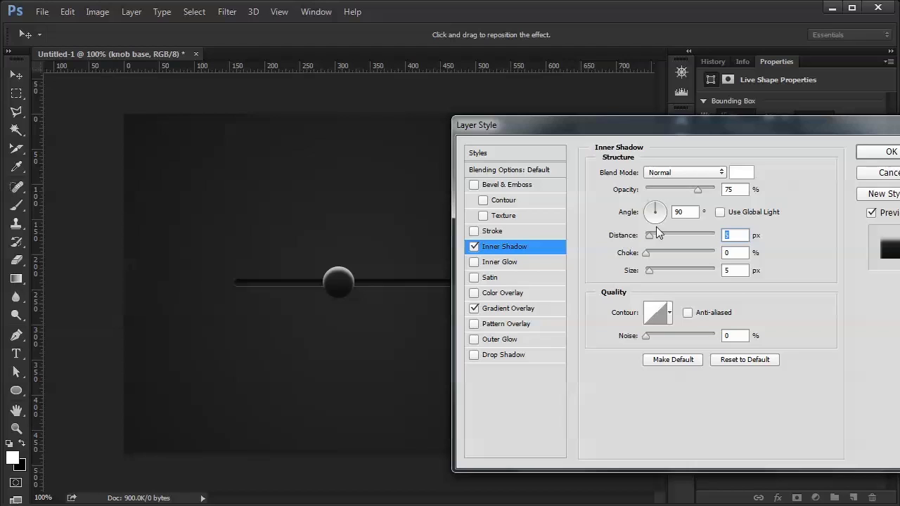
text(1)
key(Tab)
key(Tab)
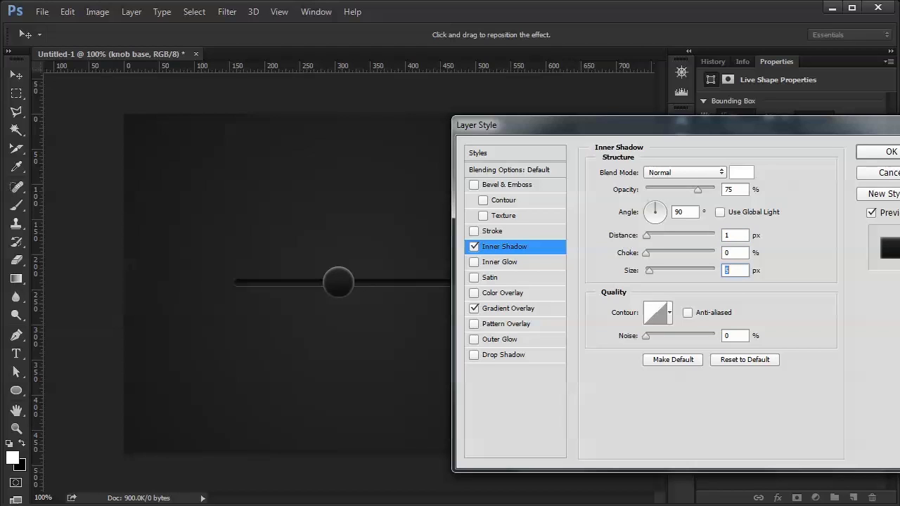
text(0)
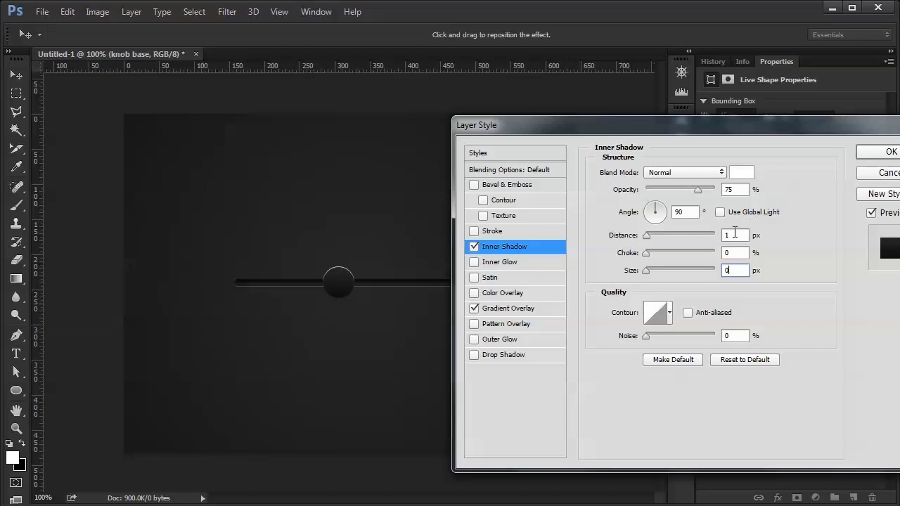
drag(698, 191, 661, 192)
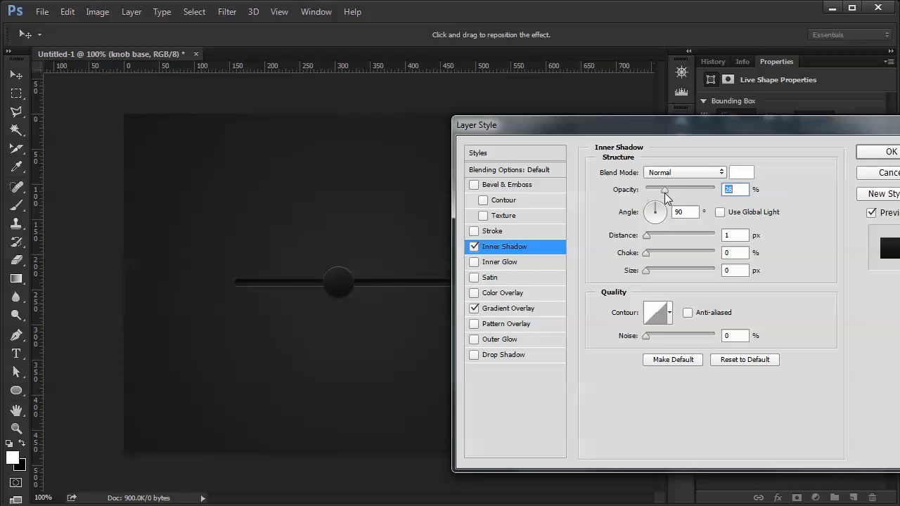
drag(659, 193, 660, 192)
Step: Enable Drop Shadow at 90° without global light, distance 2, size 3, opacity 68%
click(473, 355)
click(501, 357)
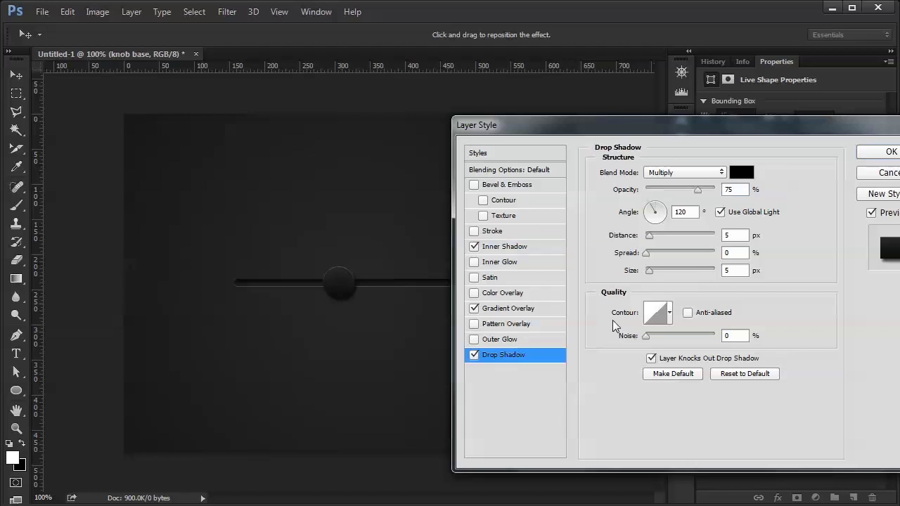
click(719, 212)
double_click(689, 212)
text(90)
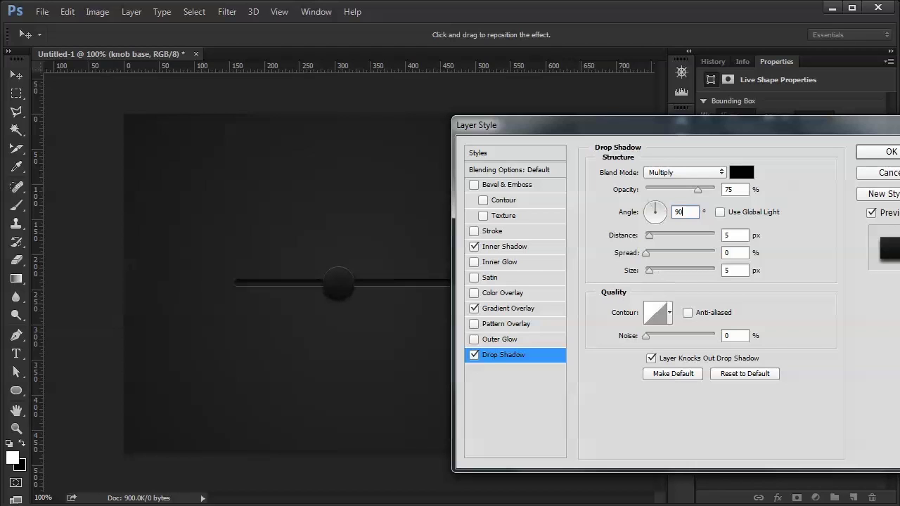
double_click(734, 235)
text(2)
key(Tab)
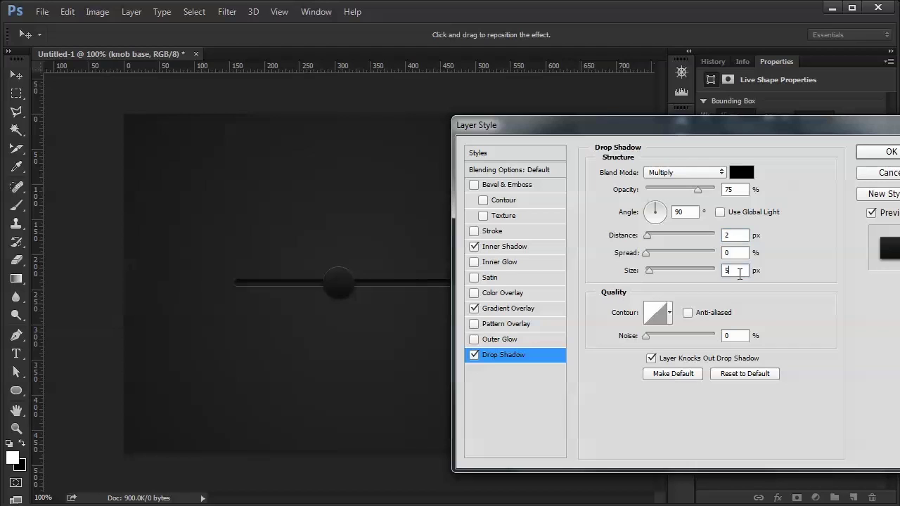
text(2)
key(BackSpace)
text(3)
drag(697, 190, 693, 193)
Step: Lower the knob base's Inner Shadow opacity to about 14%
click(507, 246)
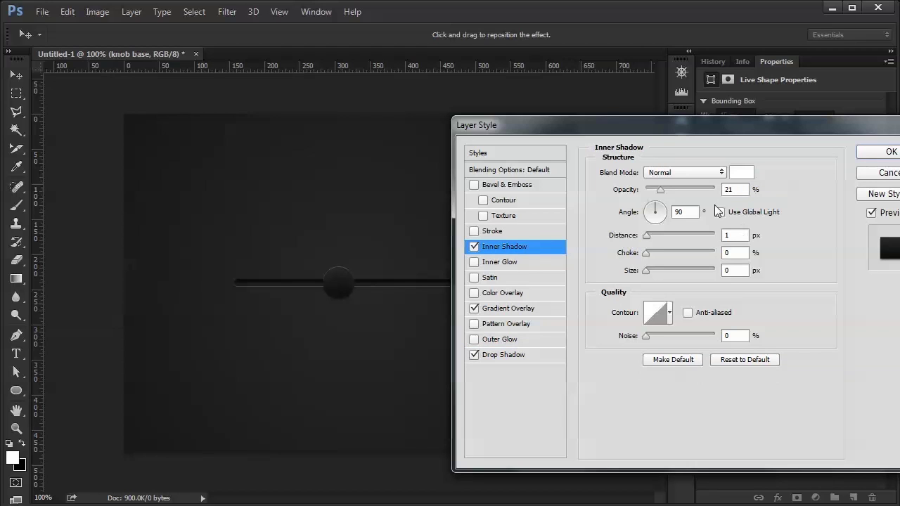
click(663, 191)
drag(660, 190, 654, 188)
Step: Enable a Normal white Inner Glow with 250 px size, 100% noise, 2% opacity, and apply the style
click(474, 261)
click(500, 263)
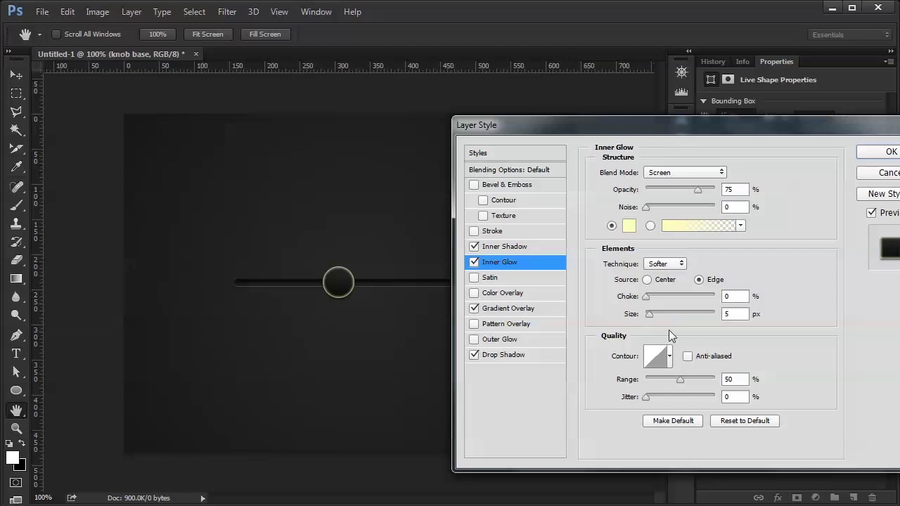
drag(649, 316, 781, 321)
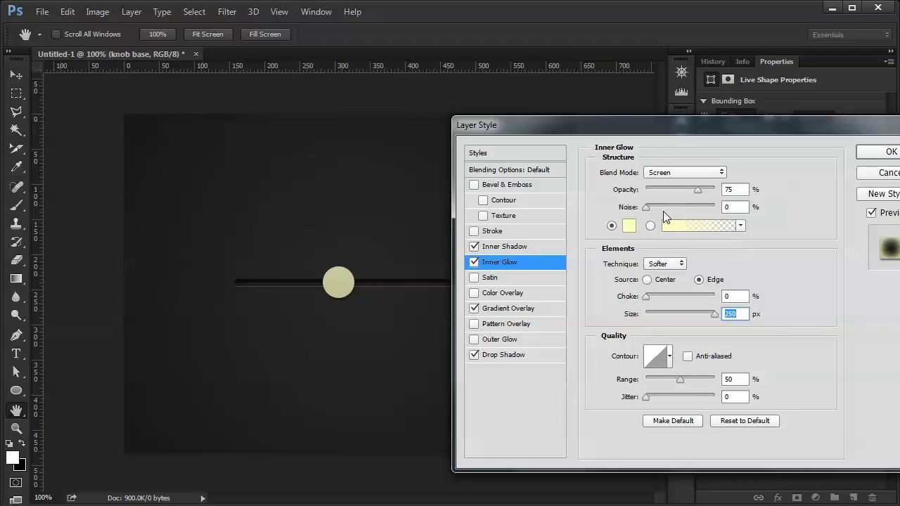
drag(646, 207, 761, 207)
click(721, 174)
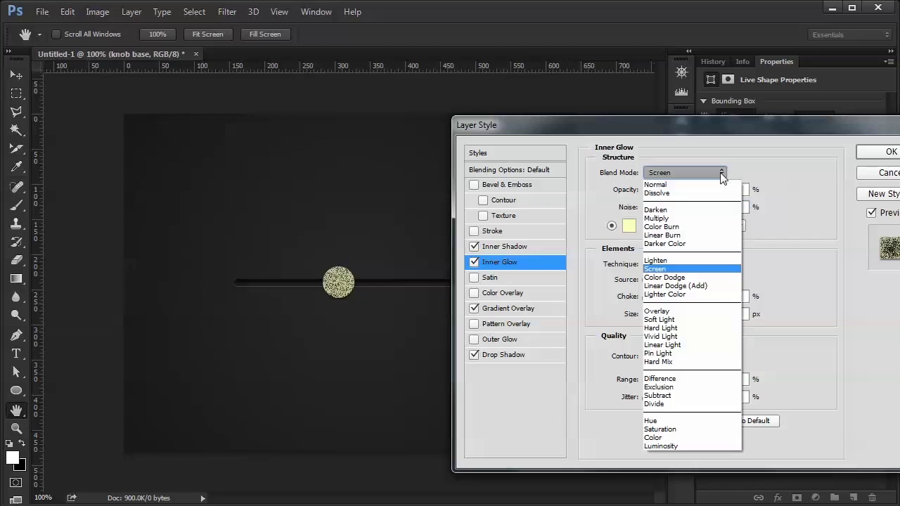
click(675, 185)
click(625, 225)
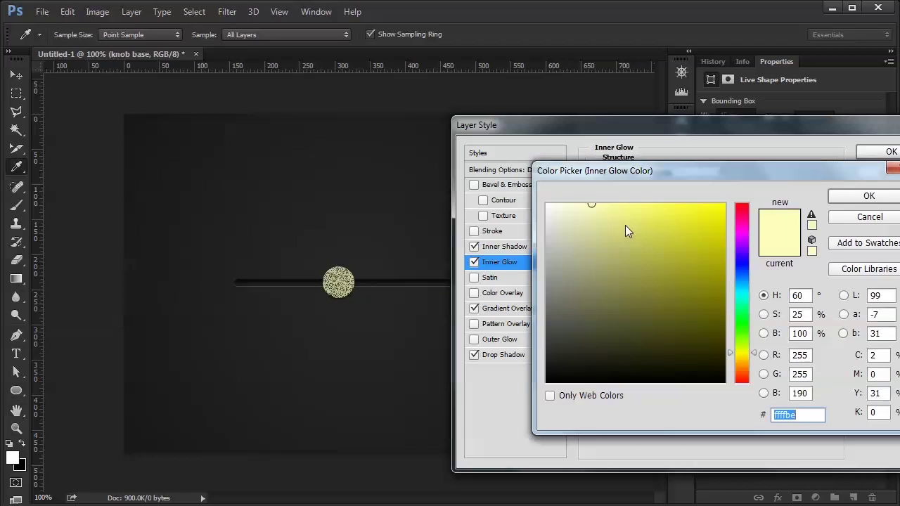
mouse_move(625, 225)
mouse_down()
mouse_move(569, 237)
mouse_move(509, 181)
mouse_up()
click(870, 197)
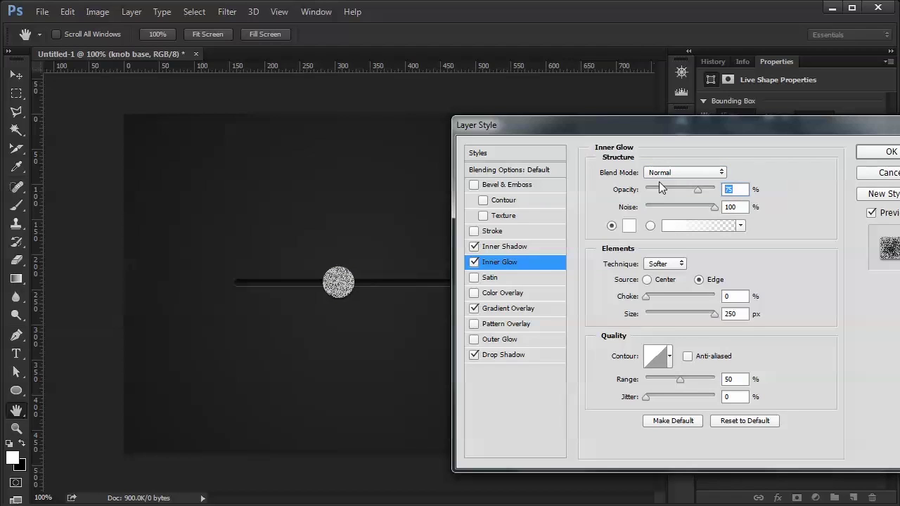
text(2)
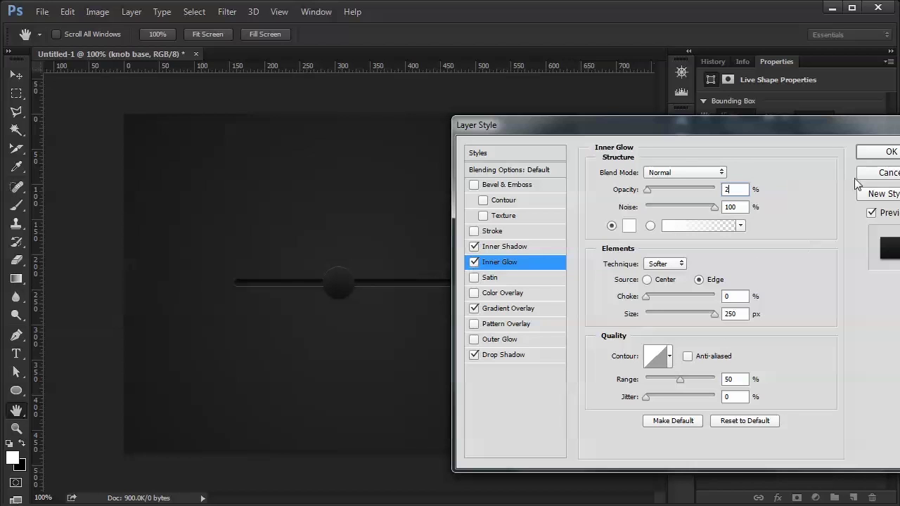
click(879, 152)
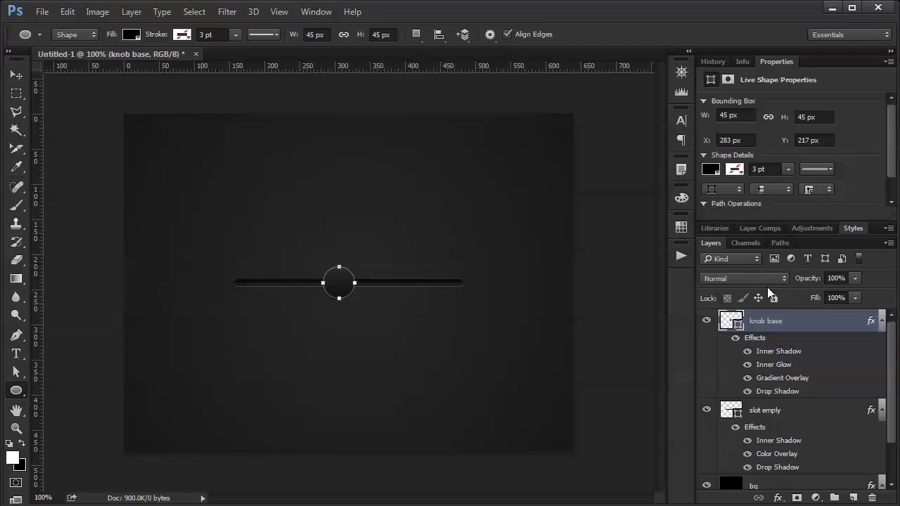
Step: Duplicate the knob base layer and rename the copy 'knob bevel'
drag(772, 328, 856, 496)
double_click(779, 324)
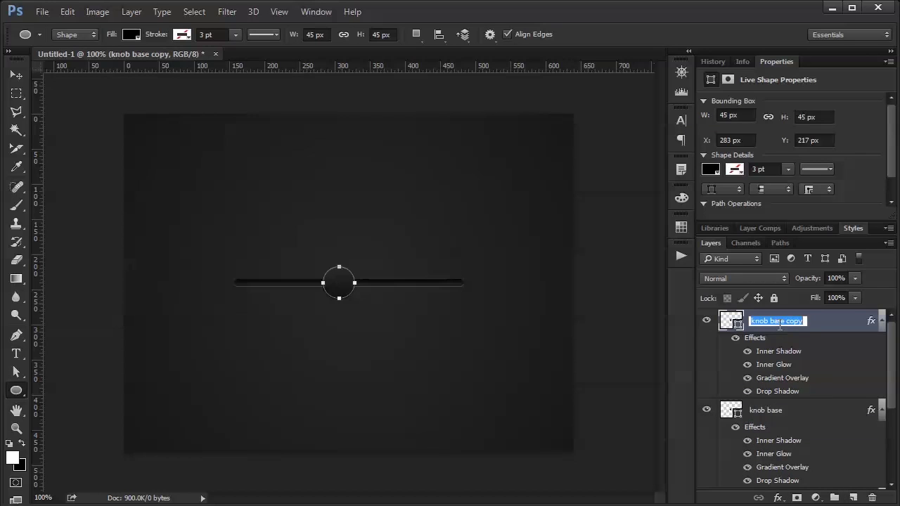
text(kn)
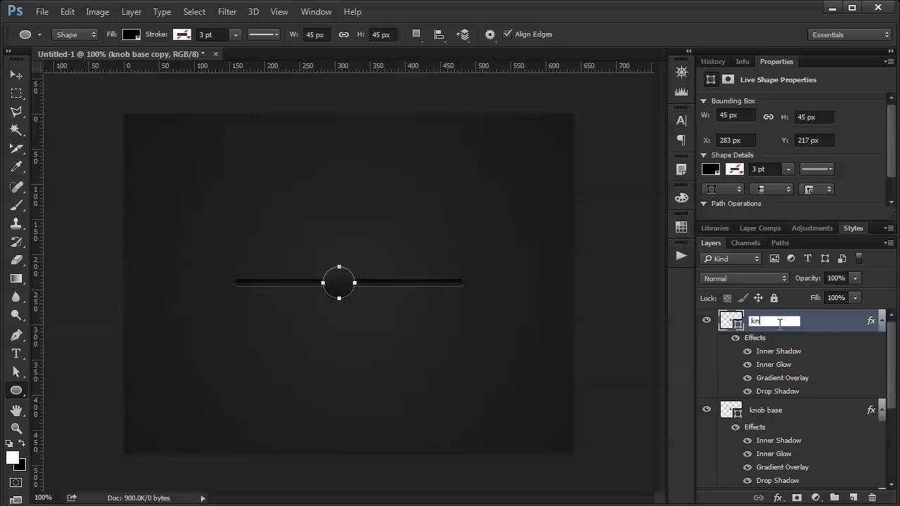
text(ob bevel)
key(Return)
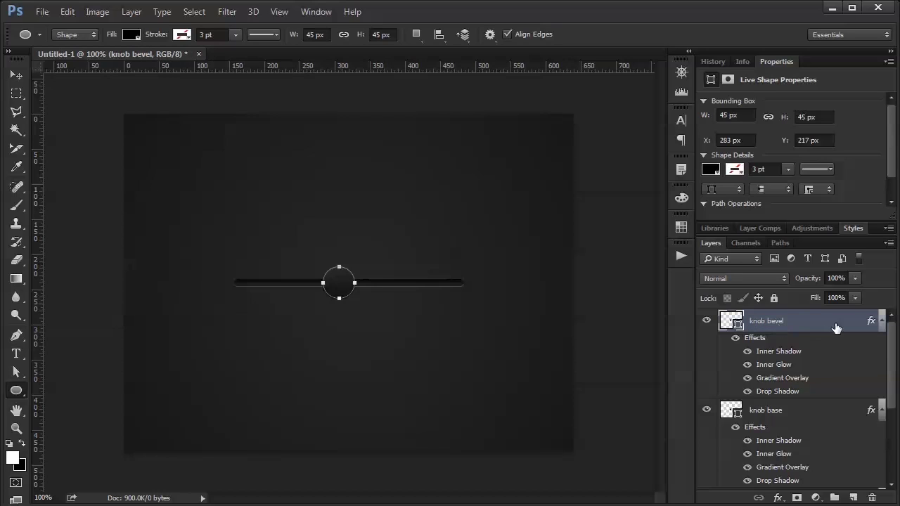
key(ctrl+h)
Step: Scale the knob bevel circle to 36 px wide, then step it down to 31 px
key(ctrl+t)
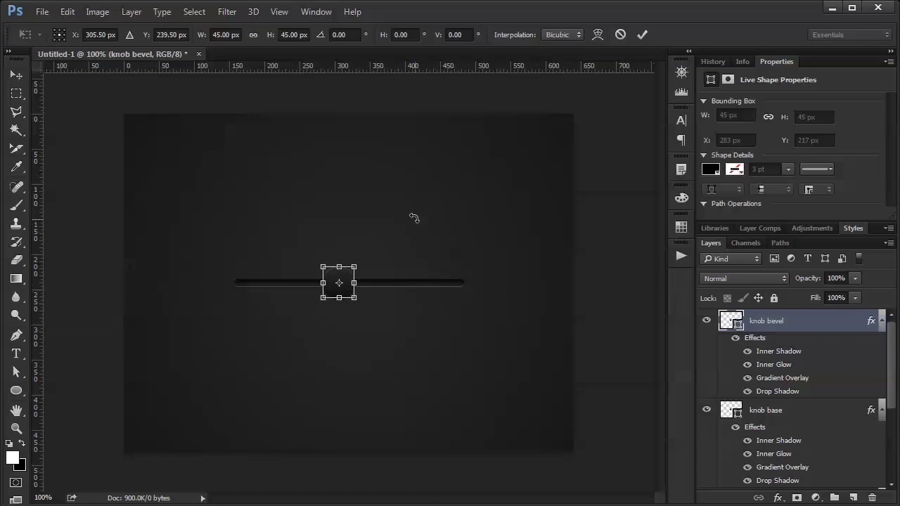
key(ctrl+apostrophe)
key(ctrl+h)
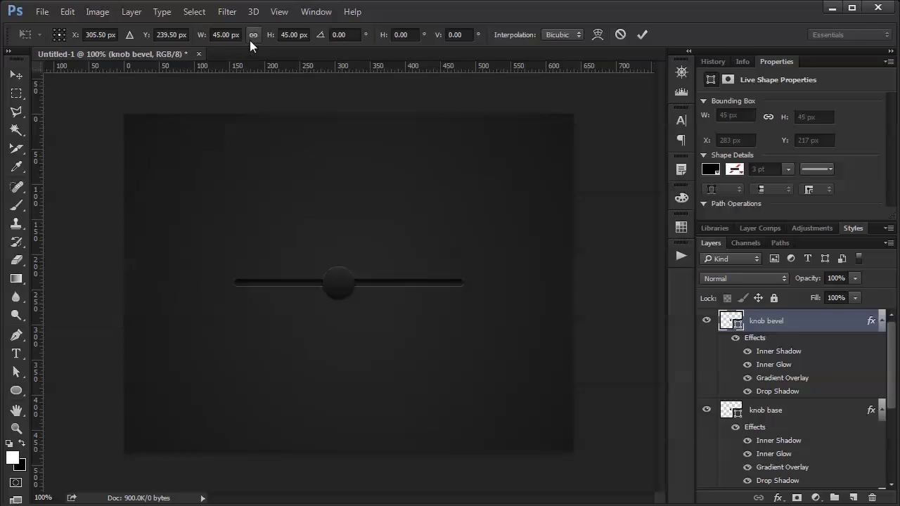
click(226, 34)
text(36)
key(Return)
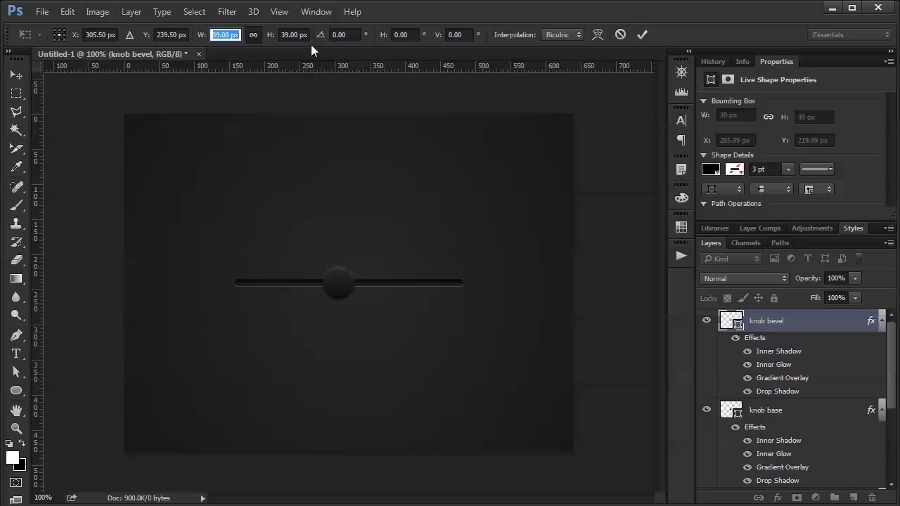
key(Down)
key(Down)
key(Down)
key(Down)
key(Down)
Step: Commit the resize and set knob bevel's Drop Shadow colour to white (#ffffff)
click(642, 31)
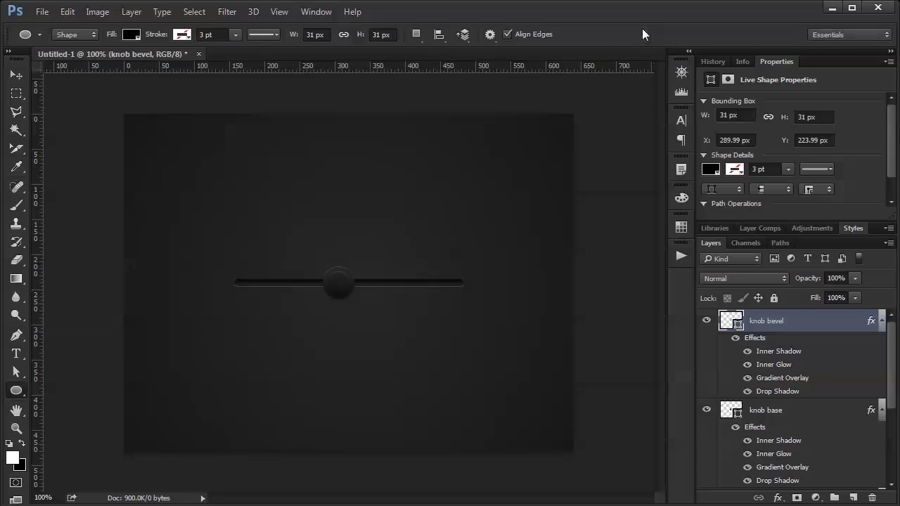
double_click(872, 322)
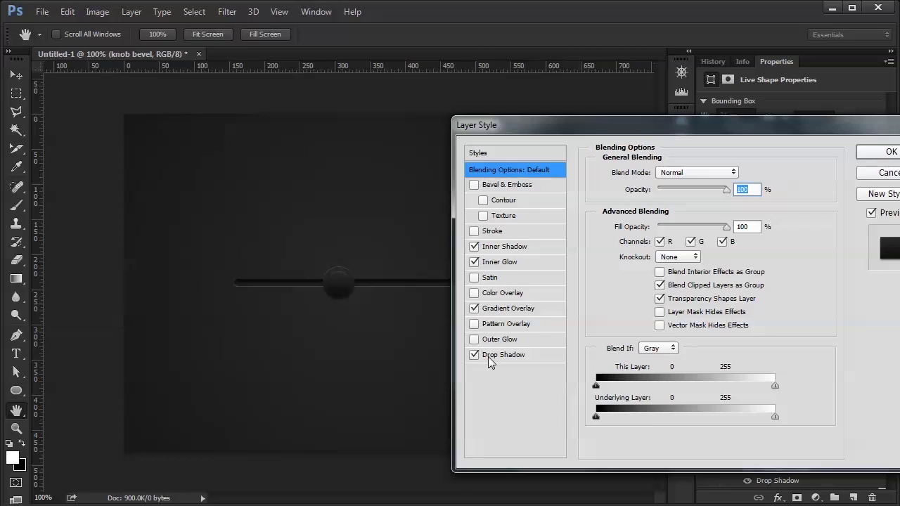
click(499, 355)
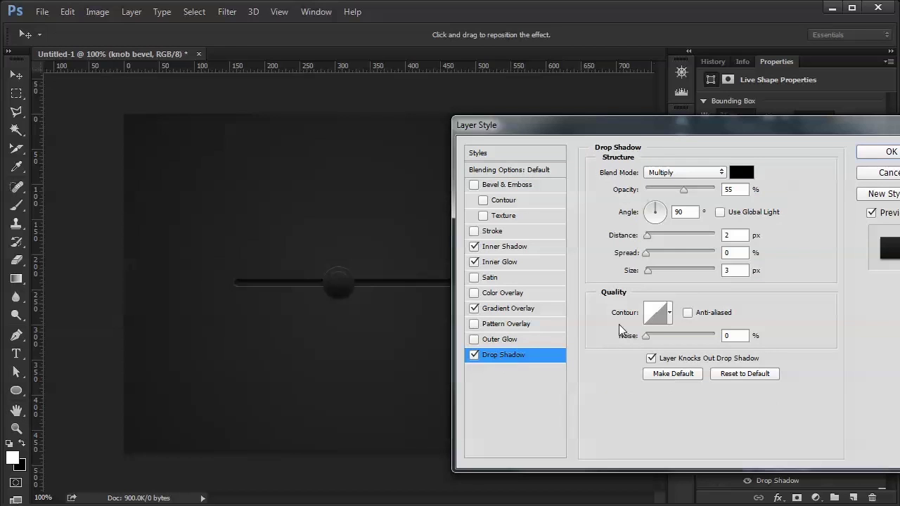
click(741, 173)
text(ffffff)
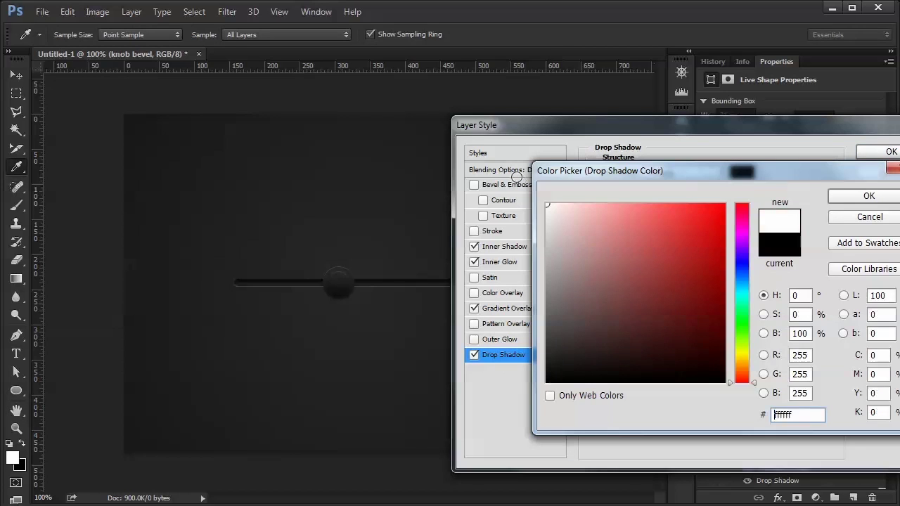
click(859, 199)
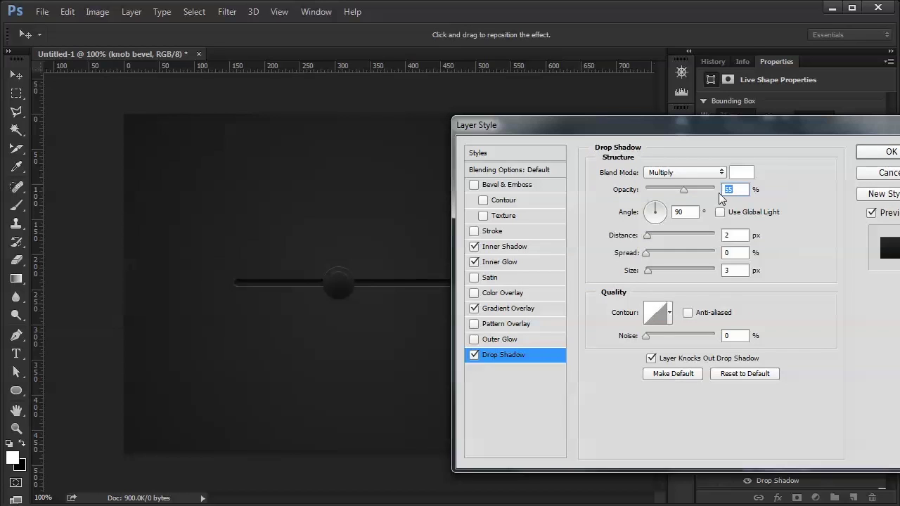
Step: Set the drop shadow to Normal blend, 1 px distance, 0 size, about 19% opacity
click(722, 180)
click(675, 193)
click(685, 172)
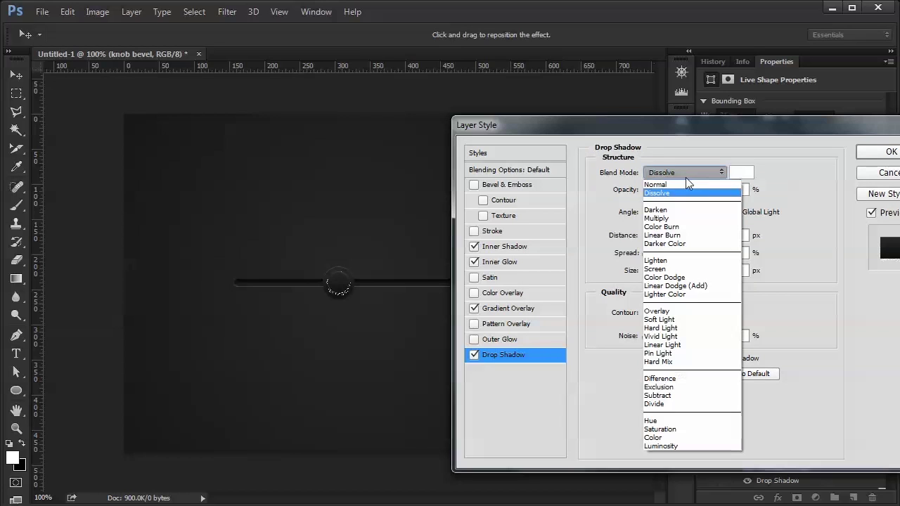
click(681, 184)
click(727, 235)
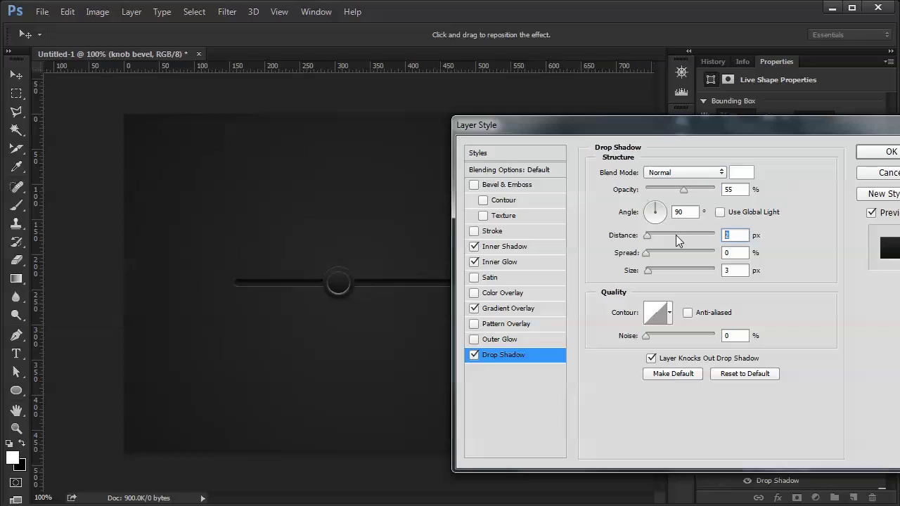
text(1)
click(735, 270)
text(0)
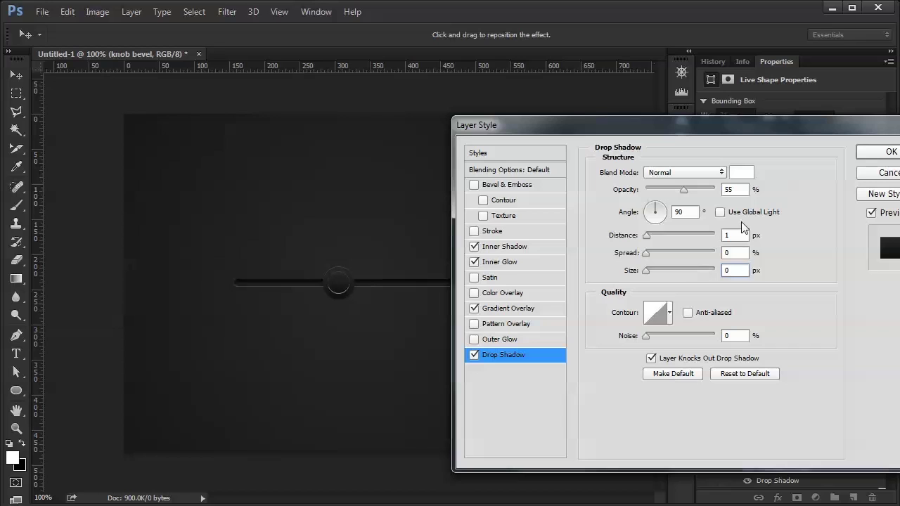
drag(684, 189, 682, 190)
Step: Reverse the knob bevel's gradient overlay direction and revisit the drop shadow opacity
click(539, 307)
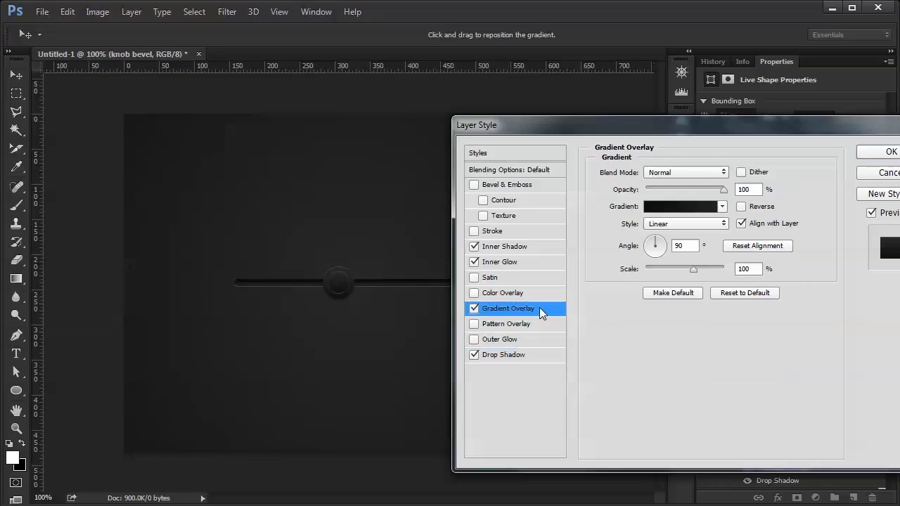
click(741, 207)
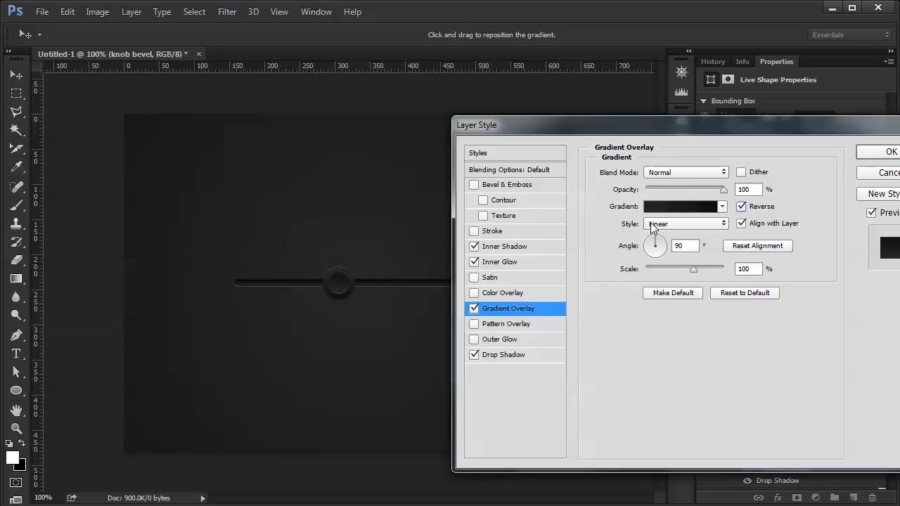
click(500, 355)
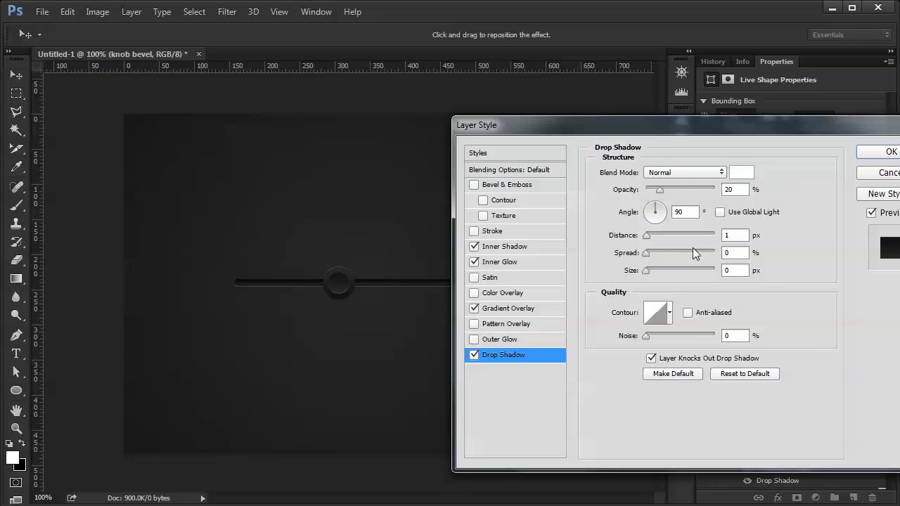
click(659, 190)
Step: Make the Inner Shadow black at about 29% opacity, 2 px distance, 2 px size
click(527, 248)
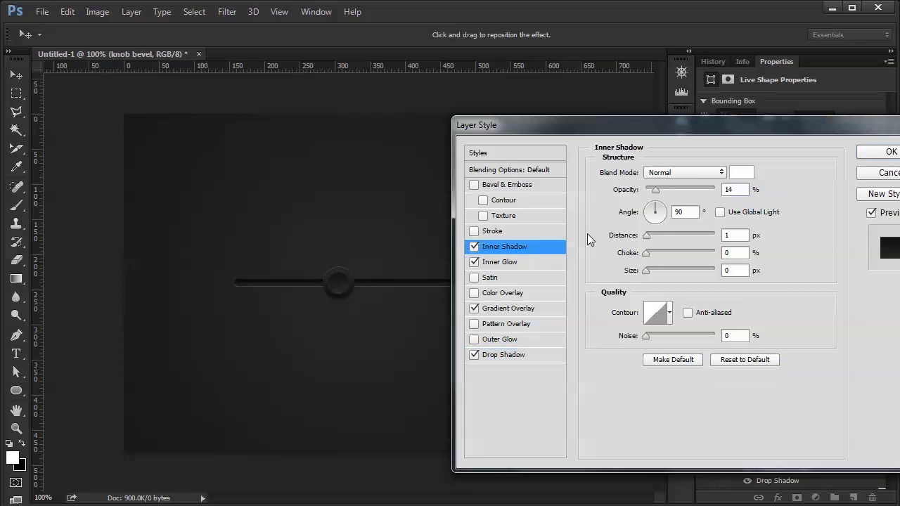
click(737, 173)
drag(583, 310, 552, 394)
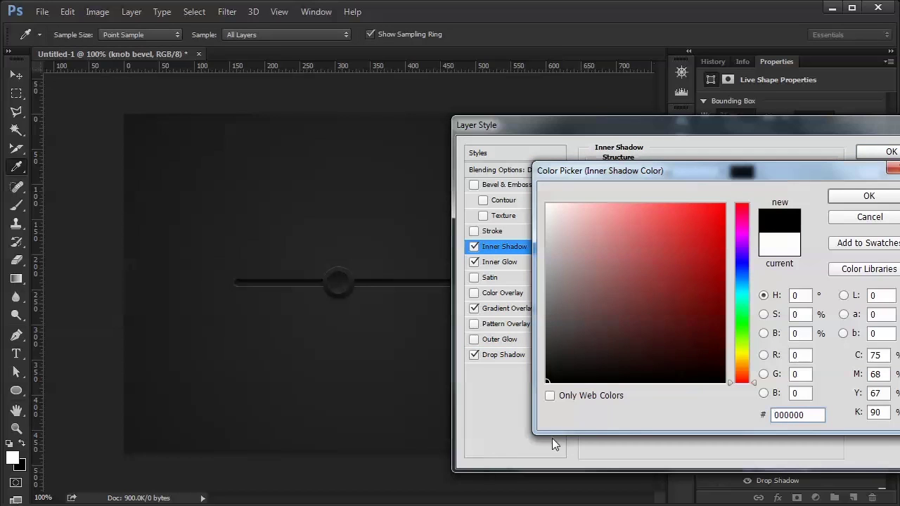
click(849, 196)
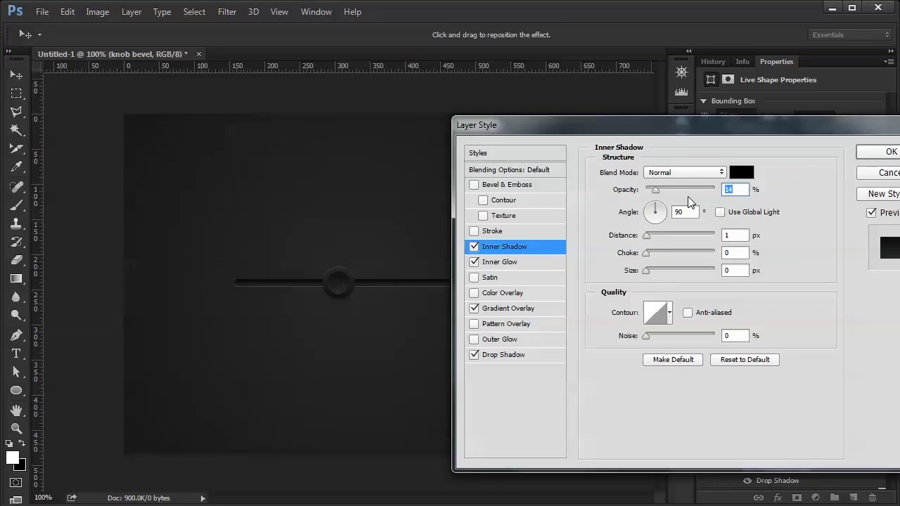
drag(660, 192, 673, 192)
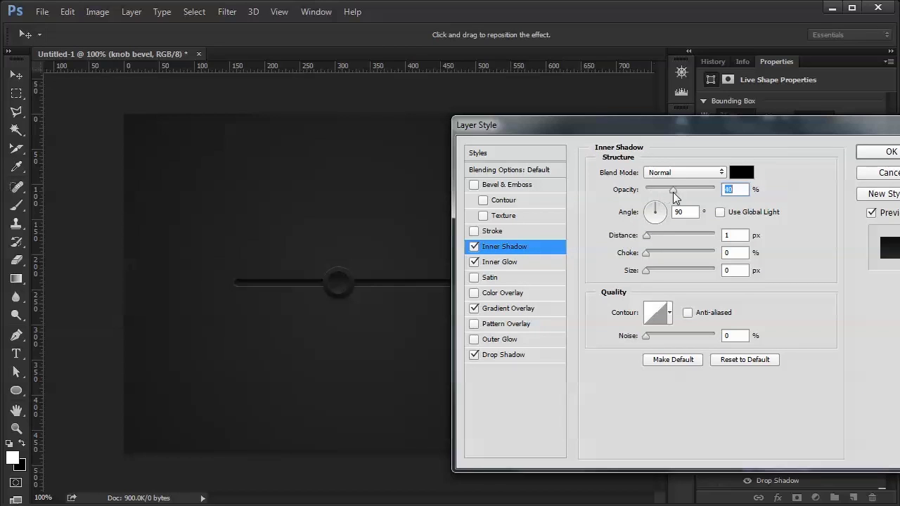
click(733, 236)
key(Up)
key(Up)
key(Down)
click(734, 270)
key(Up)
drag(674, 190, 666, 195)
Step: Keep the knob bevel's Inner Shadow enabled at 36% opacity, review Inner Glow, and apply the style
click(474, 247)
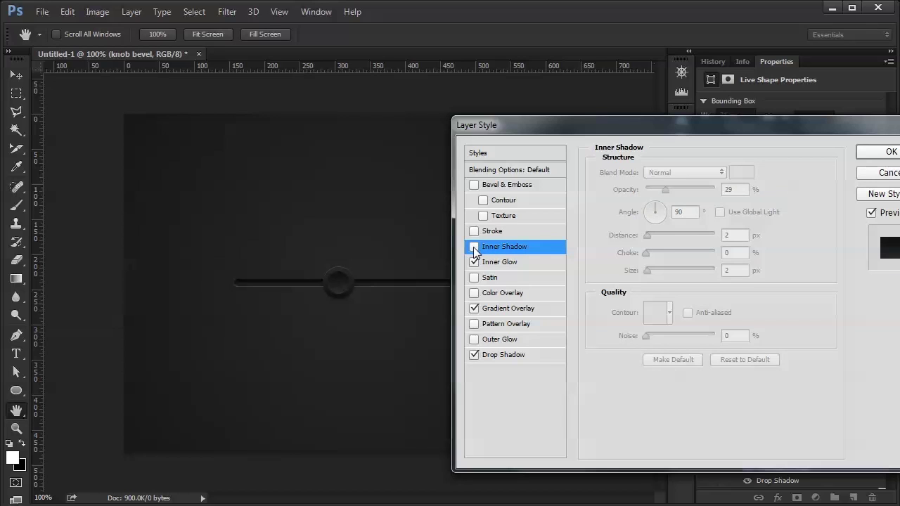
click(473, 247)
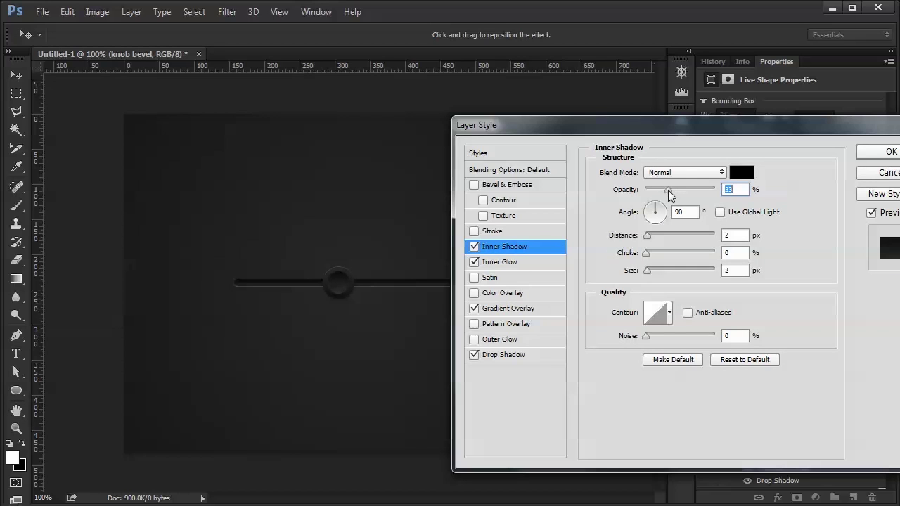
drag(669, 195, 671, 195)
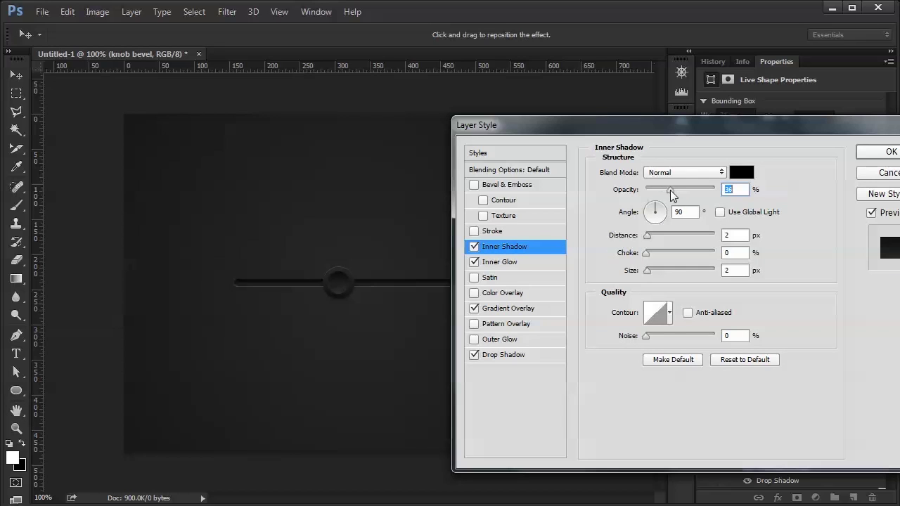
click(474, 247)
click(473, 247)
click(495, 266)
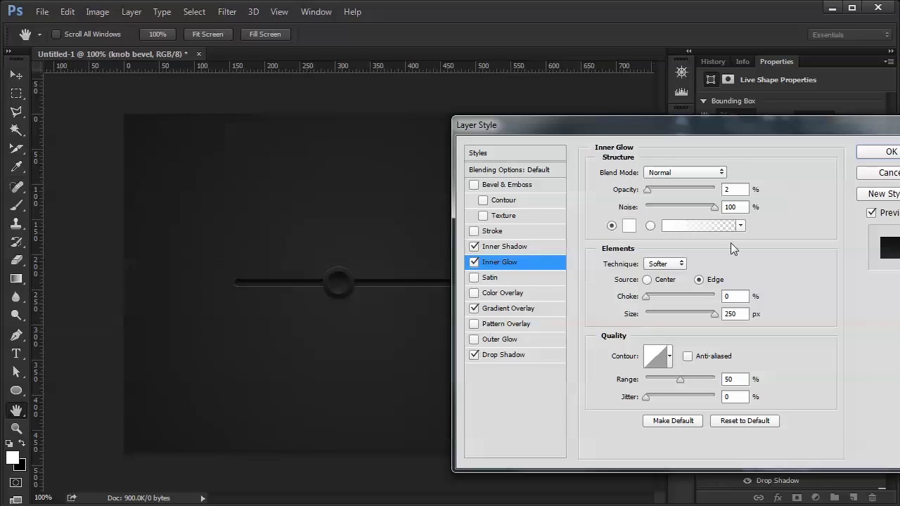
click(890, 151)
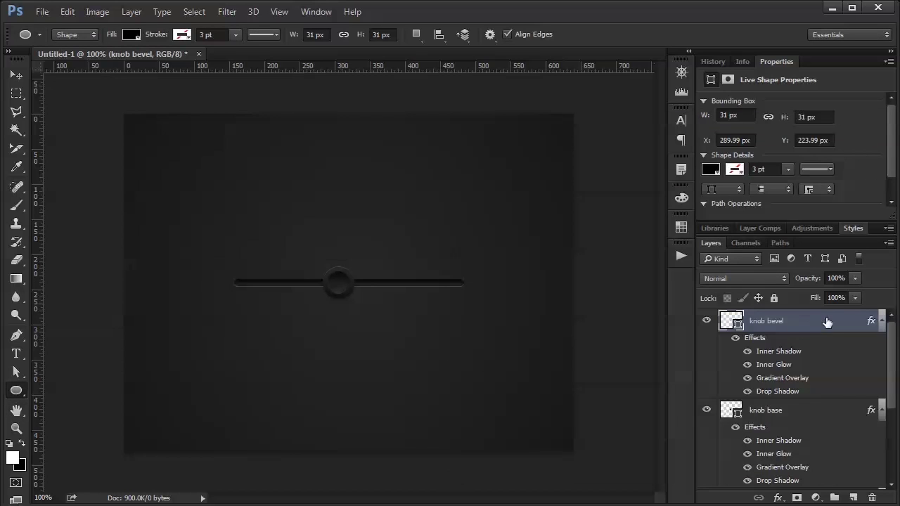
Step: Duplicate the knob bevel layer, rename the copy 'led indicator', and clear its layer style
drag(824, 318, 853, 498)
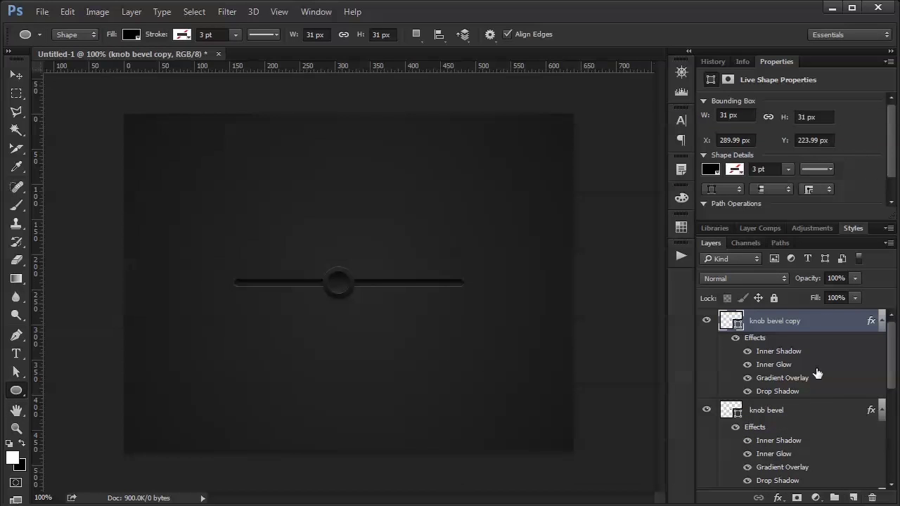
double_click(778, 322)
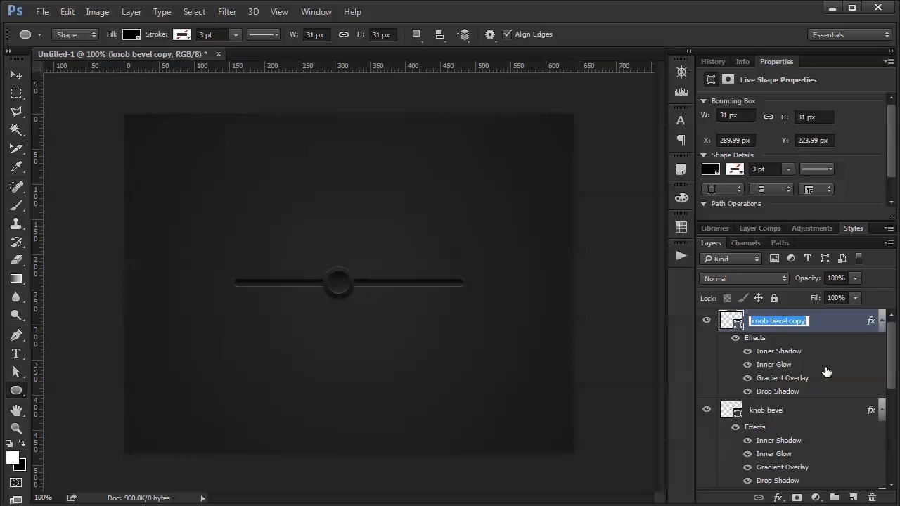
text(led)
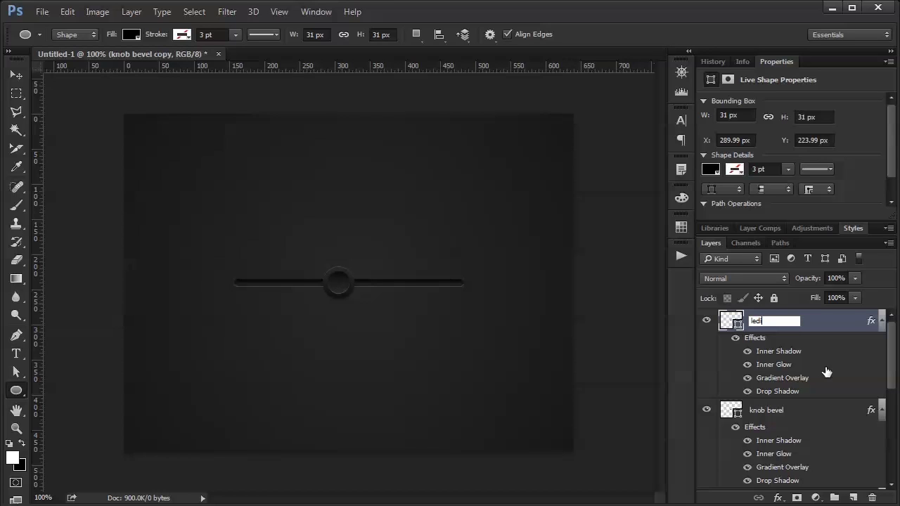
text( indicator)
key(Return)
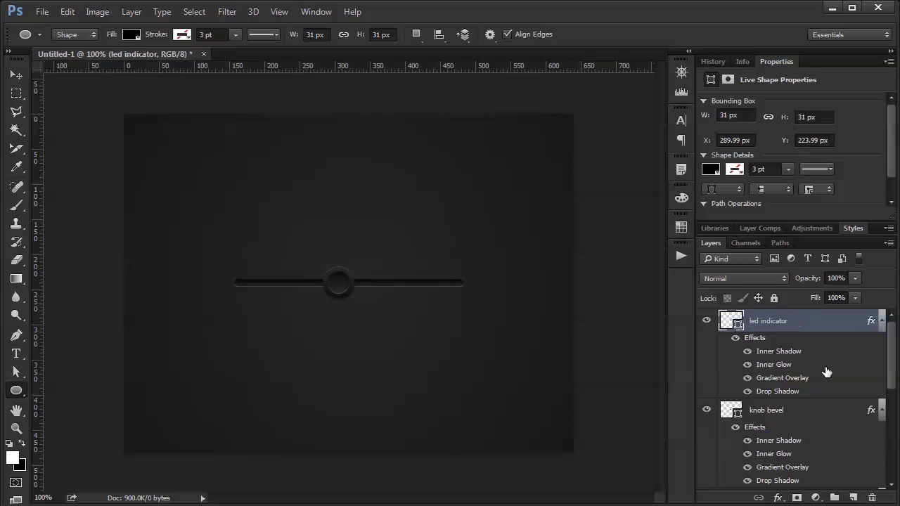
right_click(872, 329)
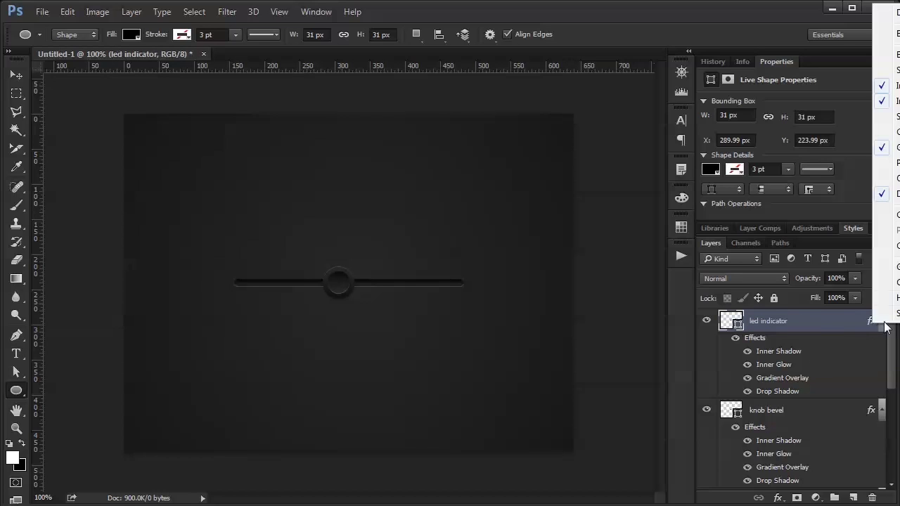
click(888, 246)
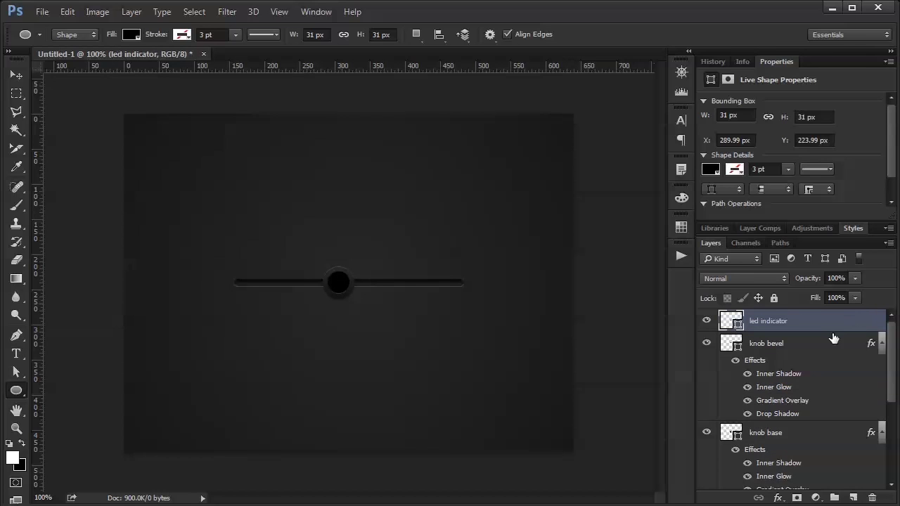
Step: Change the led indicator's fill colour to a fully saturated bright green
double_click(732, 322)
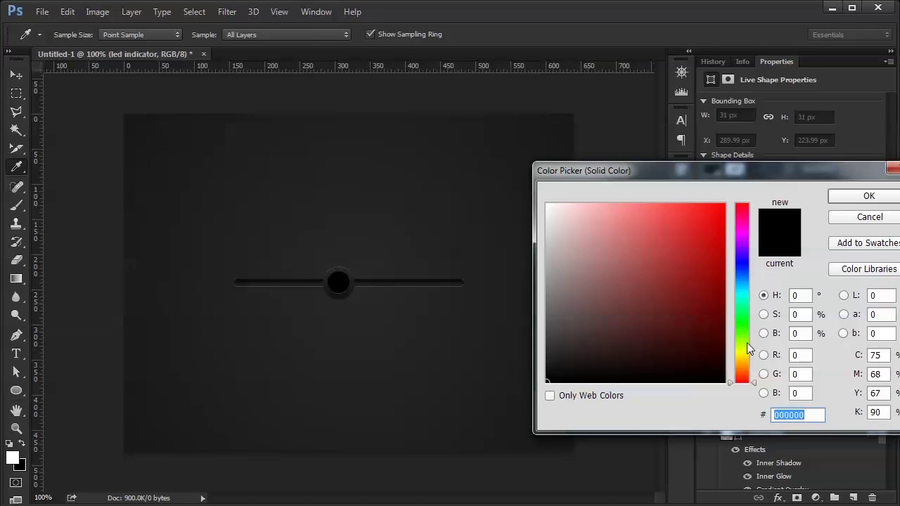
drag(743, 337, 743, 329)
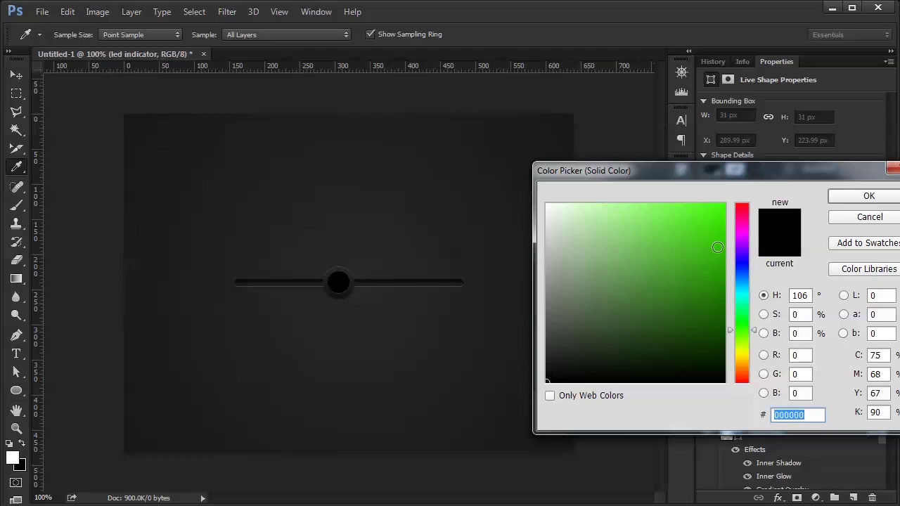
mouse_move(718, 248)
mouse_down()
mouse_move(774, 237)
mouse_move(780, 188)
mouse_up()
click(857, 199)
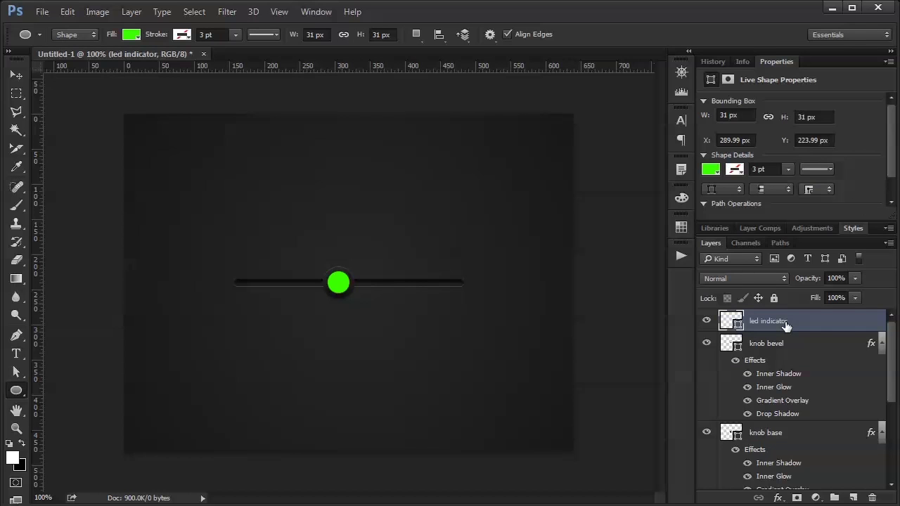
Step: Scale the LED circle down to a 7 × 7 px dot with free transform
key(ctrl+t)
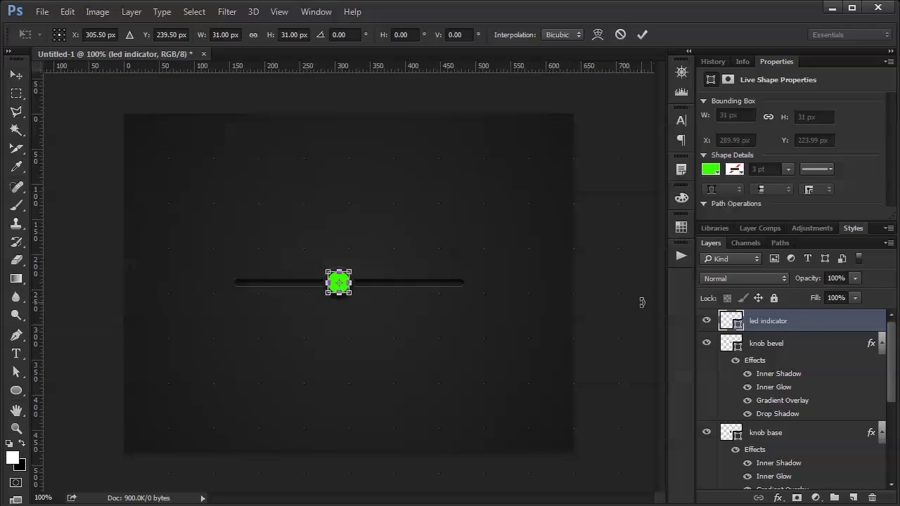
key(ctrl+h)
click(234, 34)
double_click(234, 34)
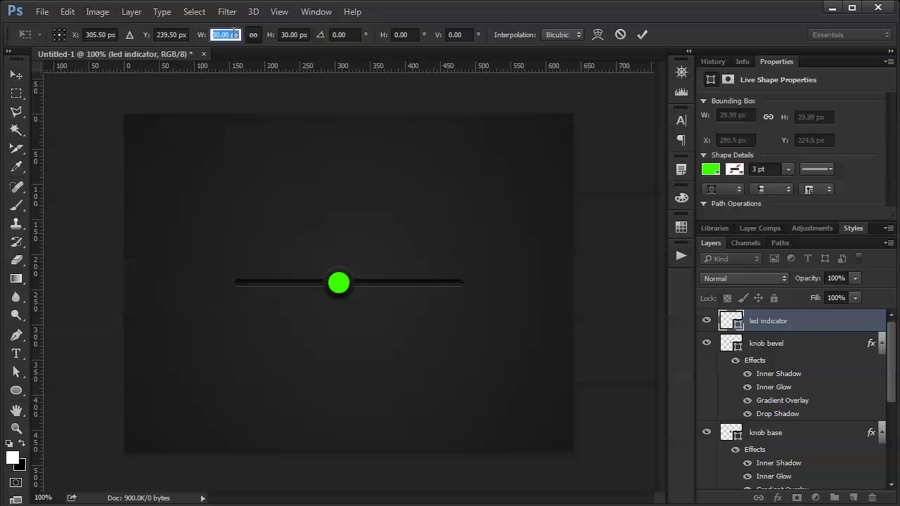
text(16)
key(Return)
text(11)
key(Return)
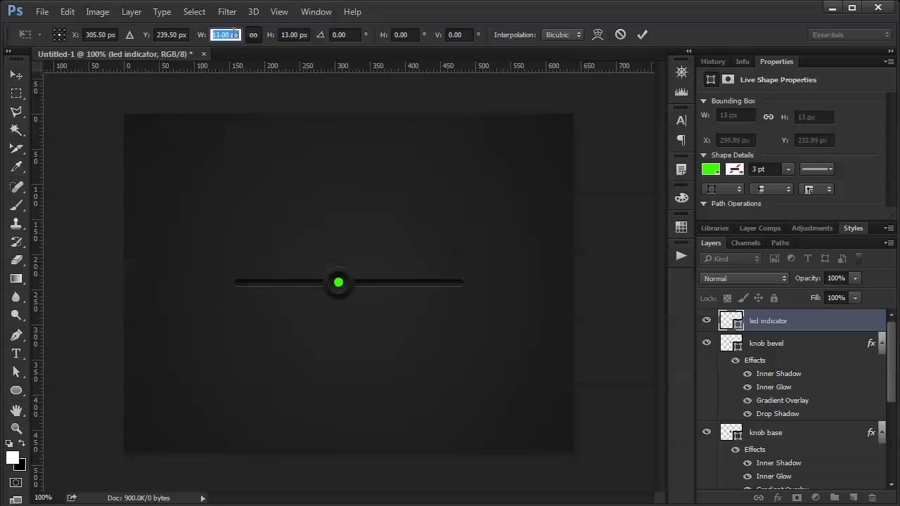
text(8)
key(Return)
text(7)
key(Return)
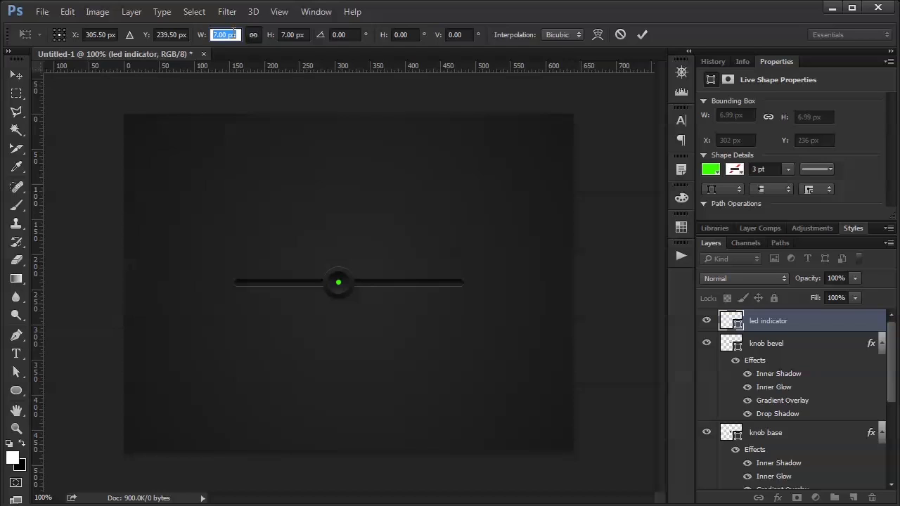
click(643, 35)
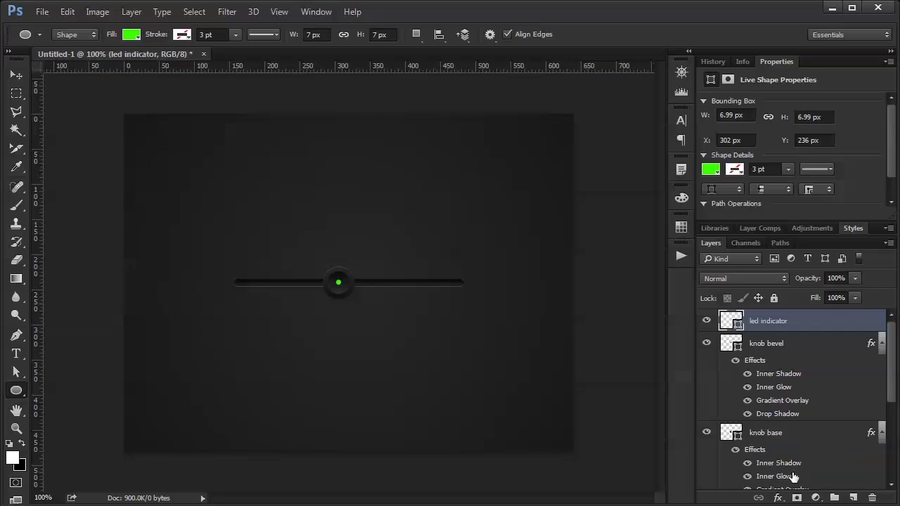
Step: Add a Color Overlay to the LED in pale green #bfff8b
click(778, 497)
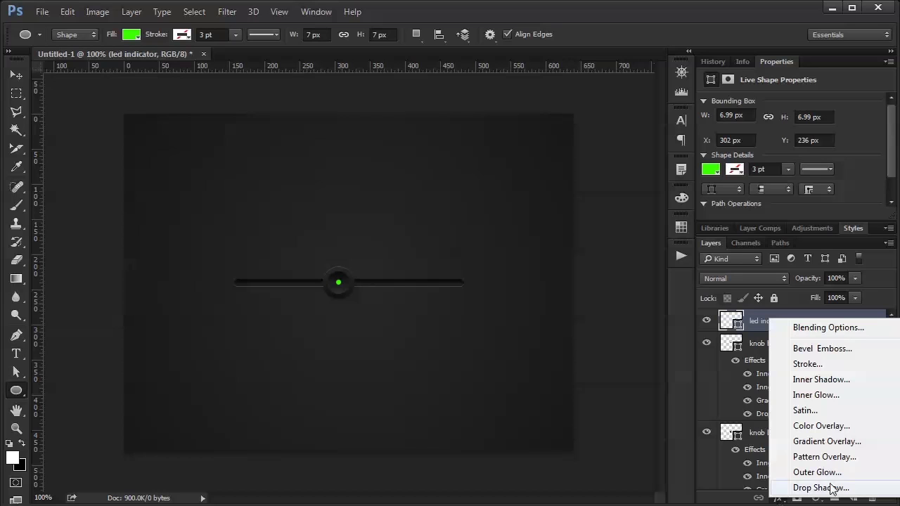
click(819, 425)
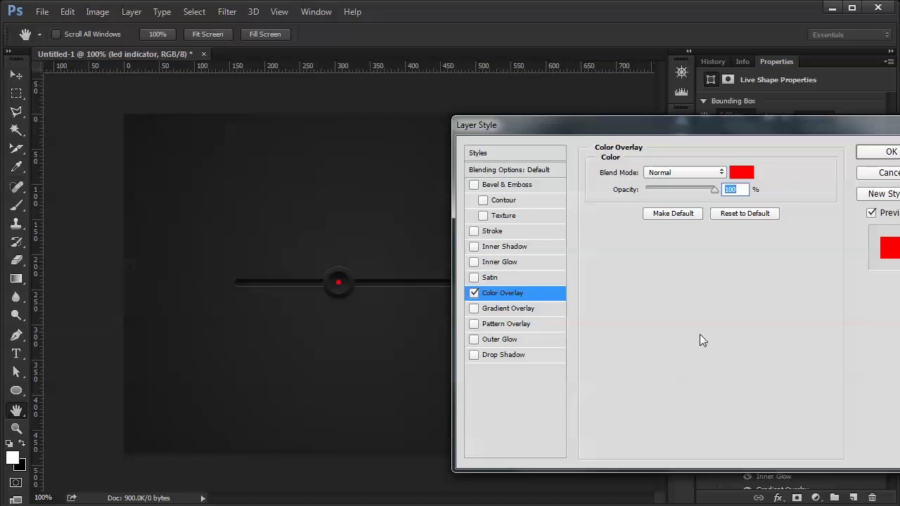
click(738, 176)
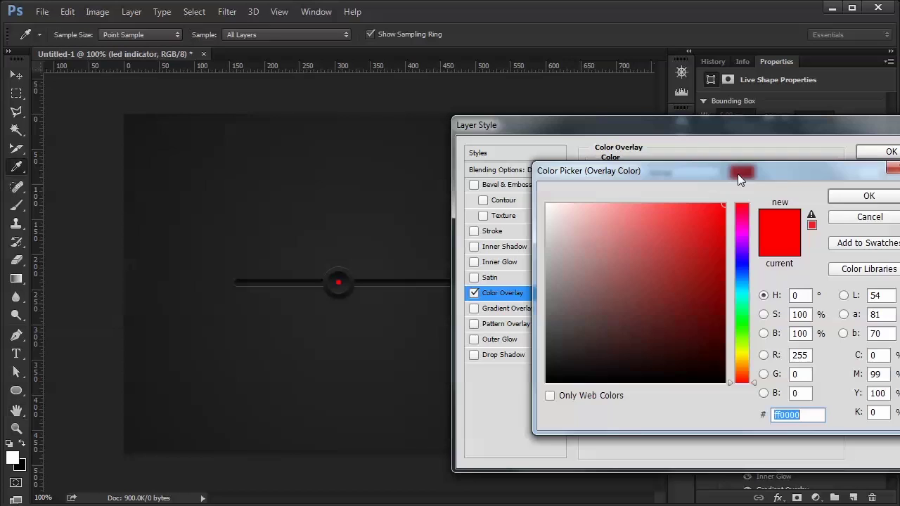
click(744, 336)
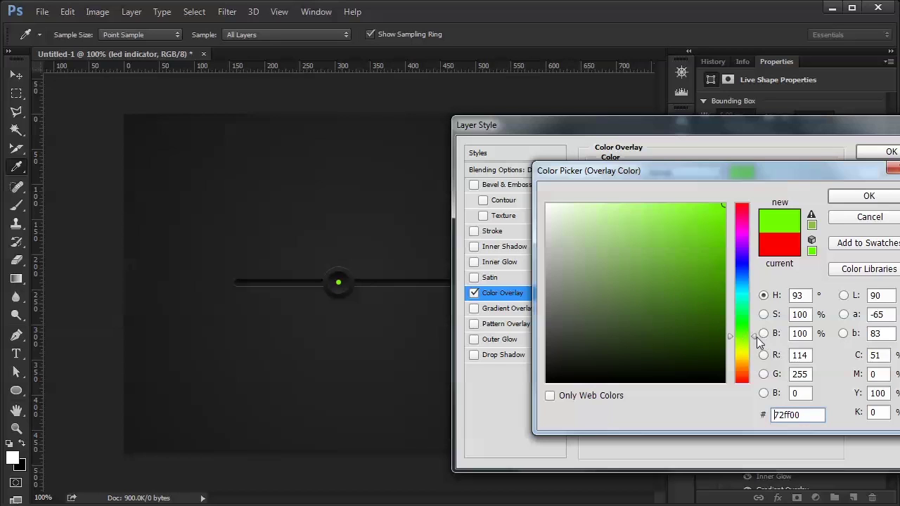
drag(636, 218, 627, 190)
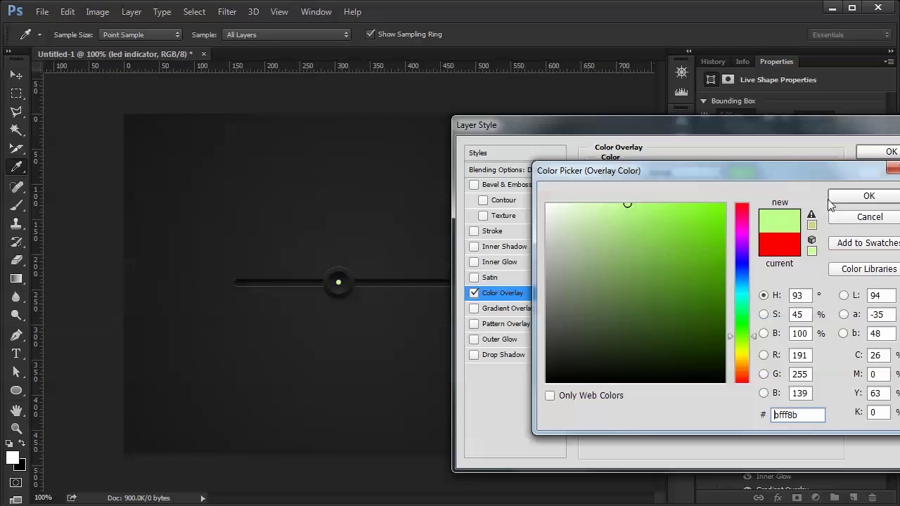
click(868, 196)
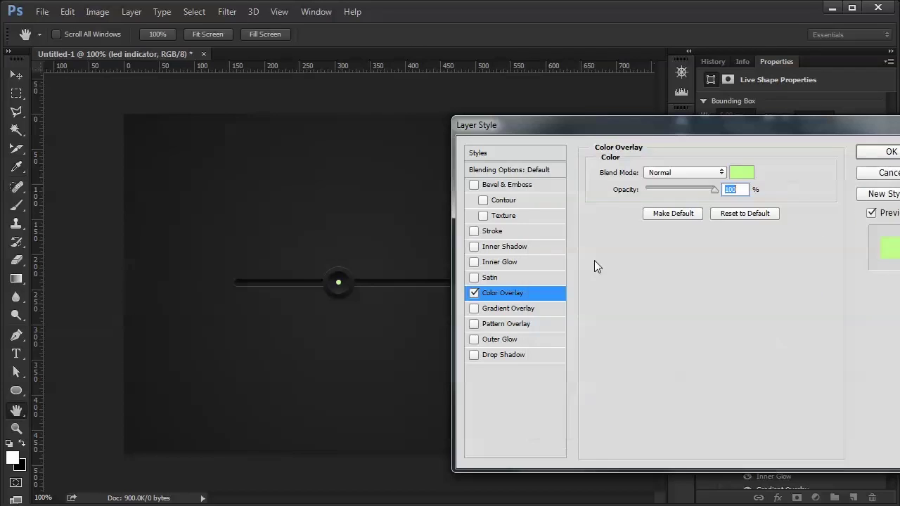
Step: Enable Satin with a 45° angle and a non-inverted Linear contour
click(473, 278)
click(506, 278)
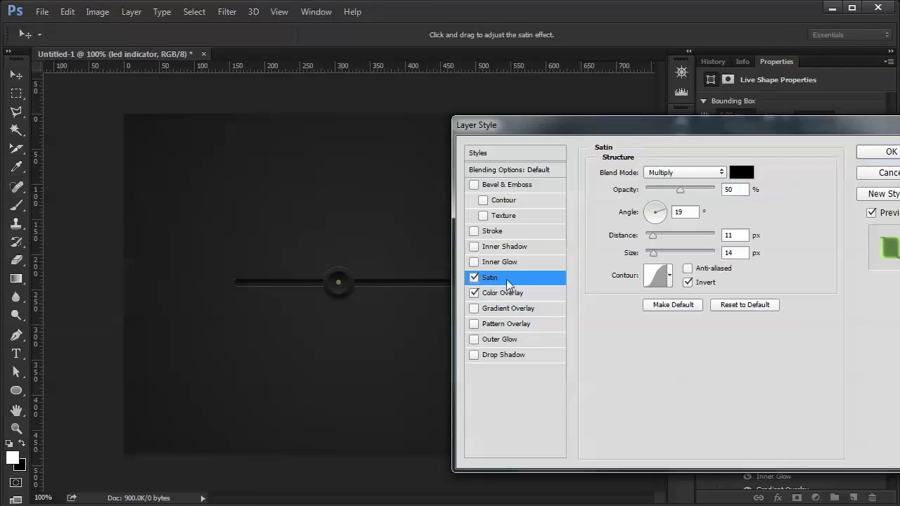
click(682, 212)
text(45)
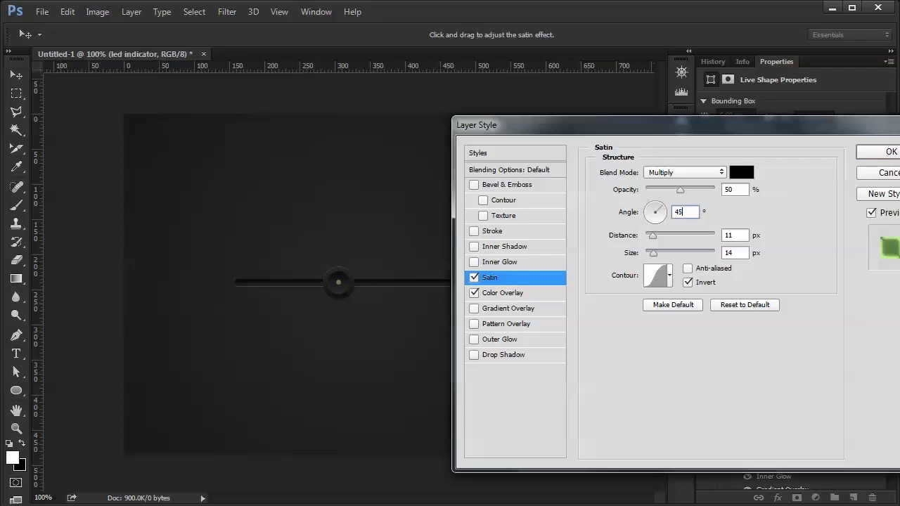
click(670, 275)
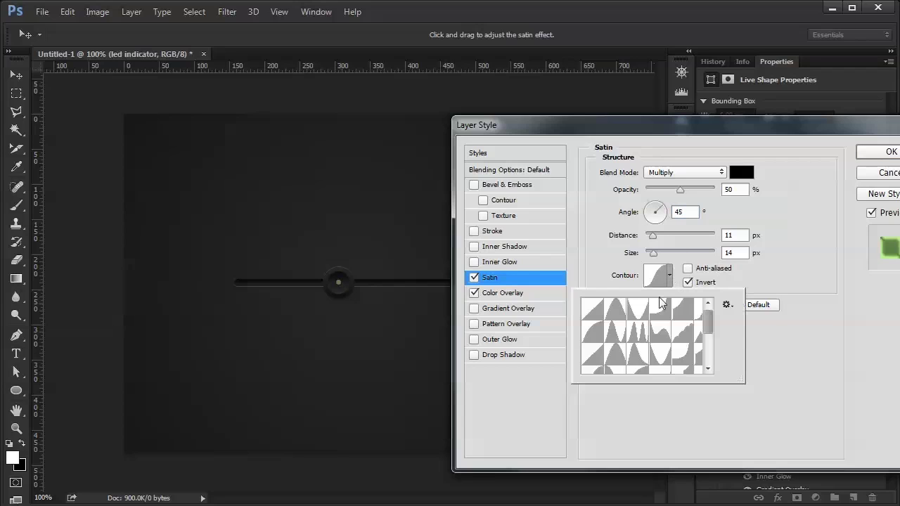
click(593, 309)
click(754, 331)
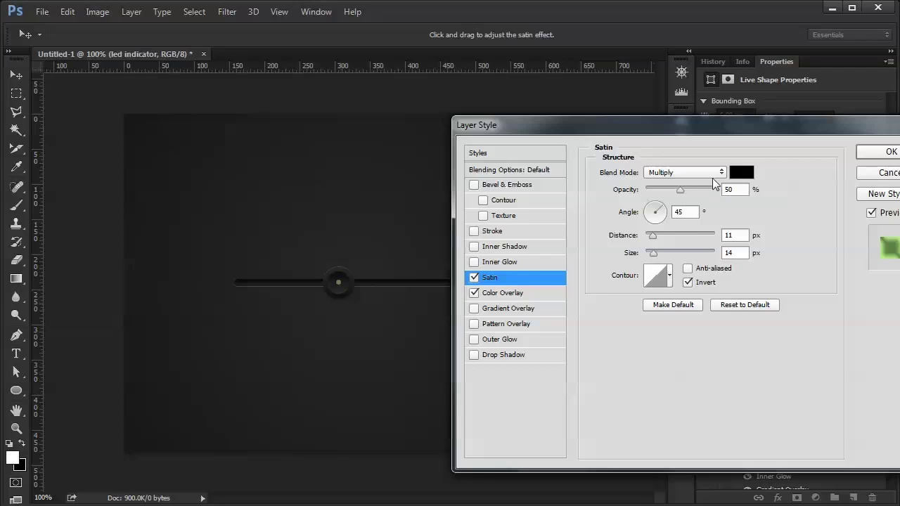
click(687, 283)
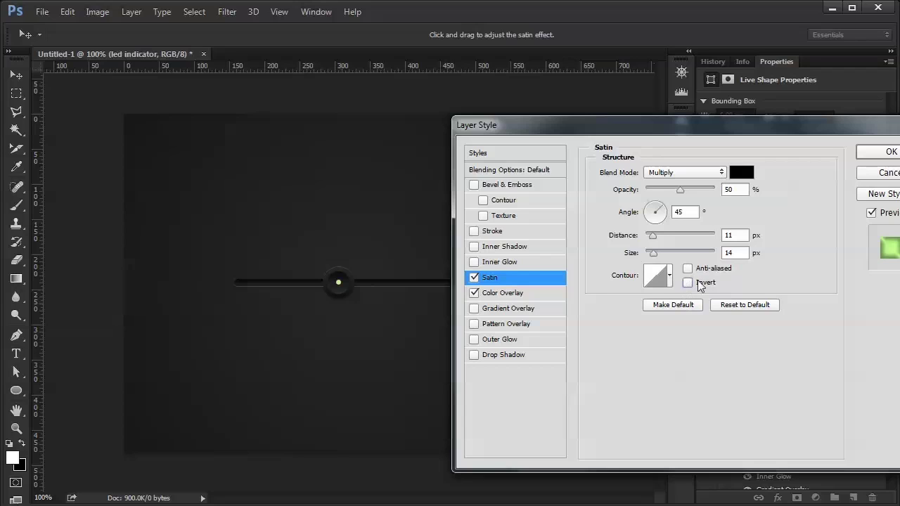
Step: Set Satin distance to 2 px and size to 1 px, and colour it saturated green
click(733, 235)
text(2)
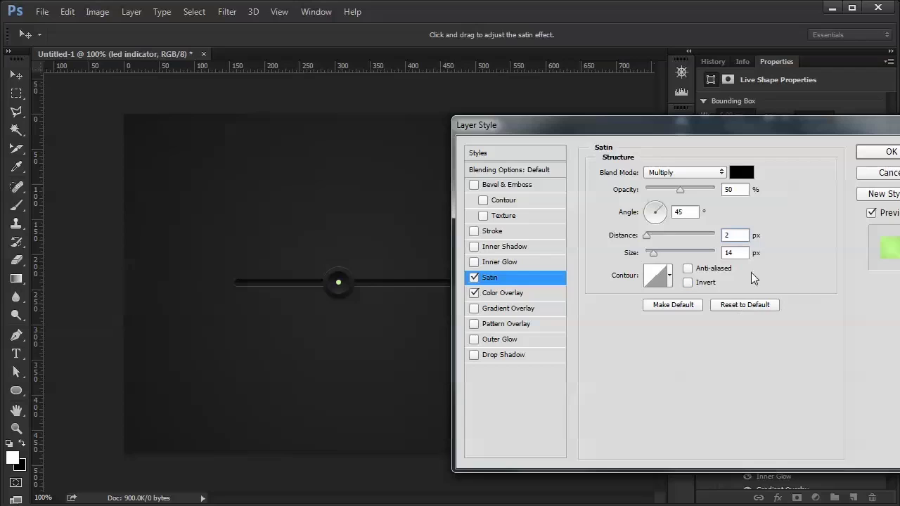
click(748, 253)
text(2)
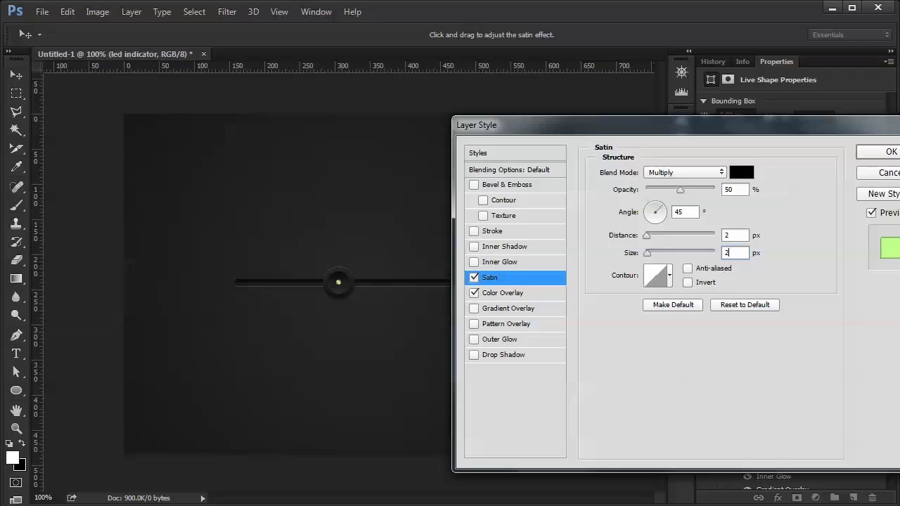
text(1)
click(736, 175)
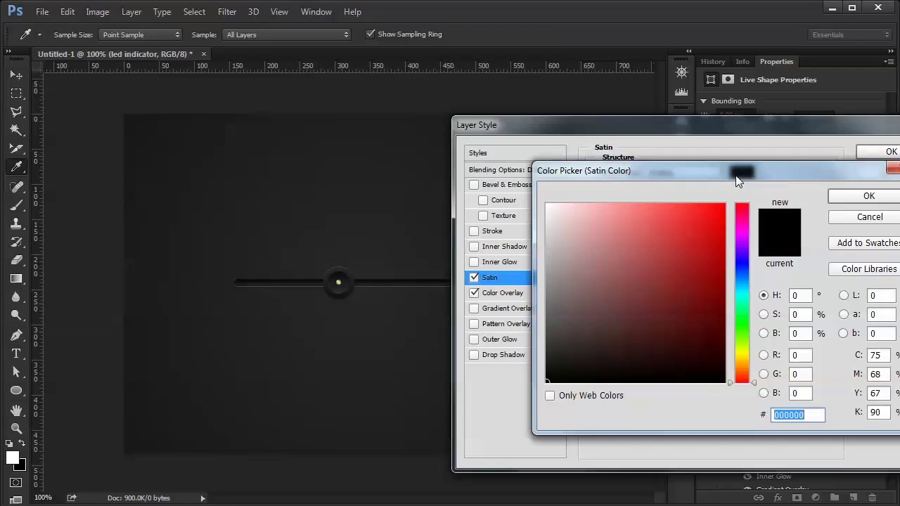
click(744, 336)
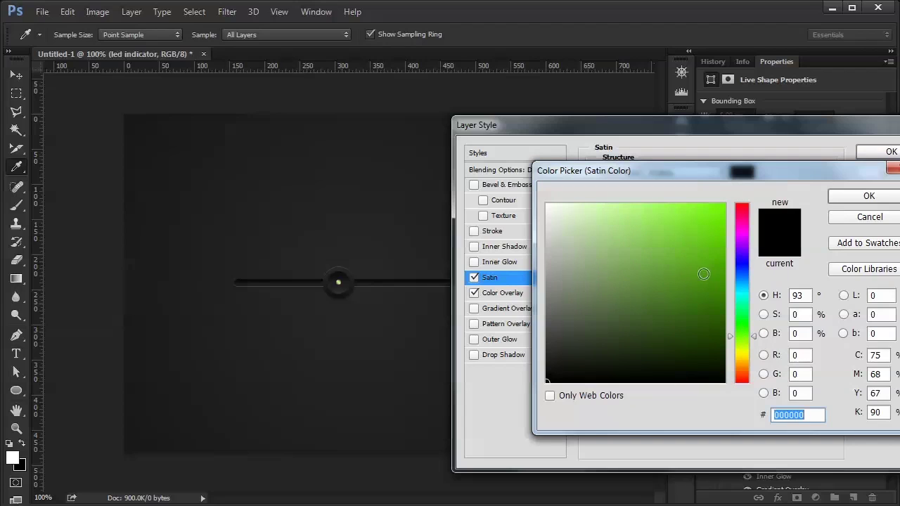
drag(703, 274, 737, 266)
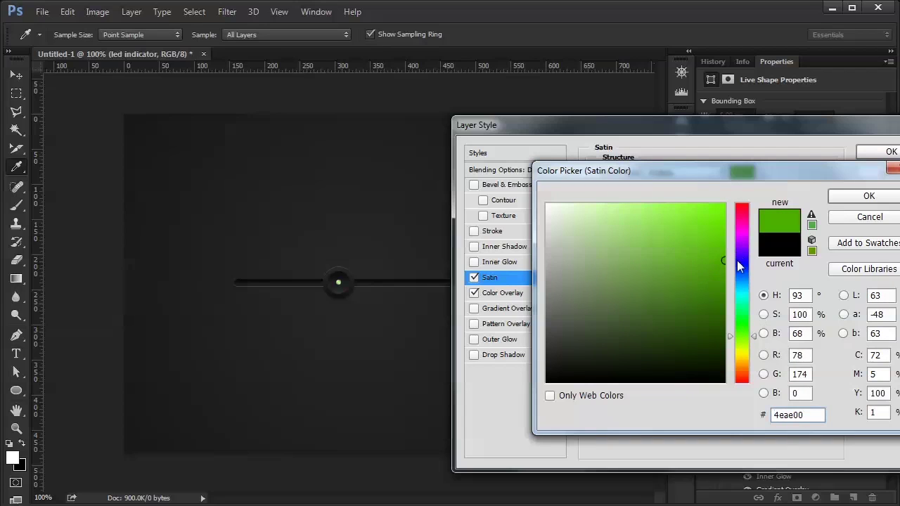
click(844, 195)
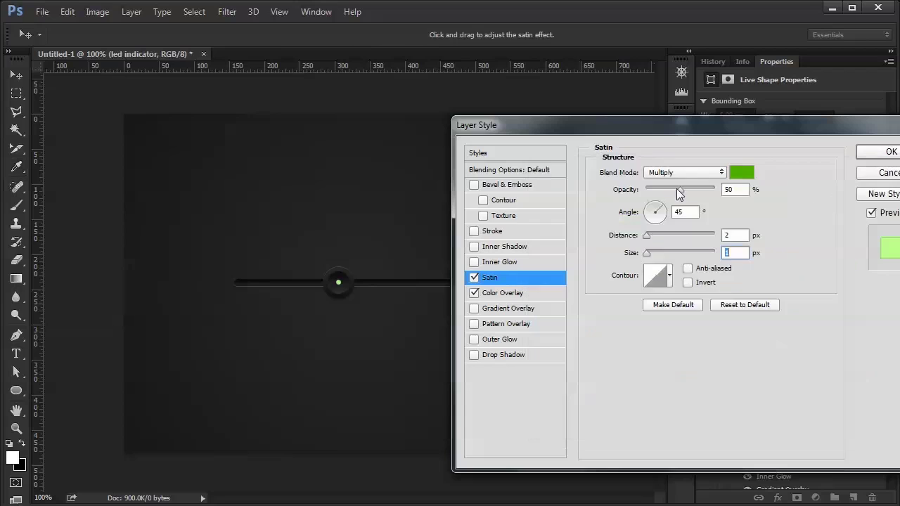
Step: Switch Satin to Normal at 100% opacity, fine-tune its green, and raise distance to 3 px
click(721, 176)
click(670, 183)
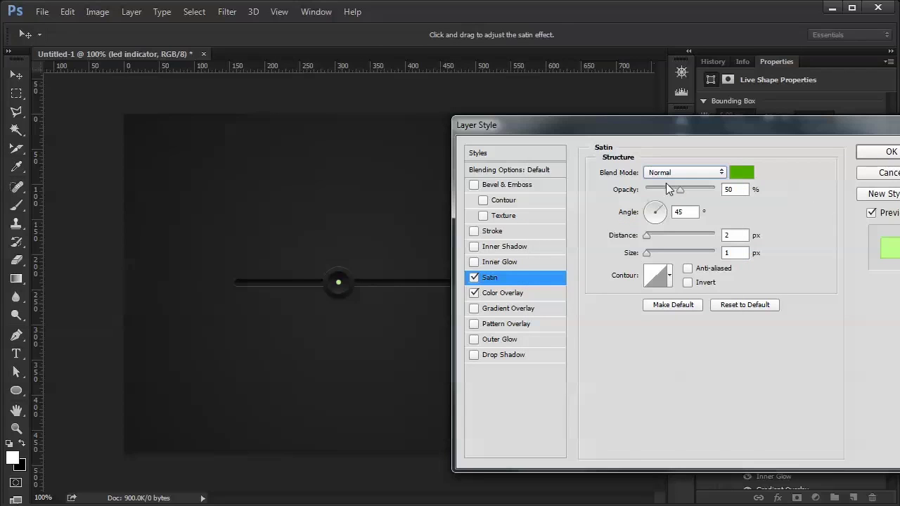
drag(681, 190, 702, 190)
click(742, 173)
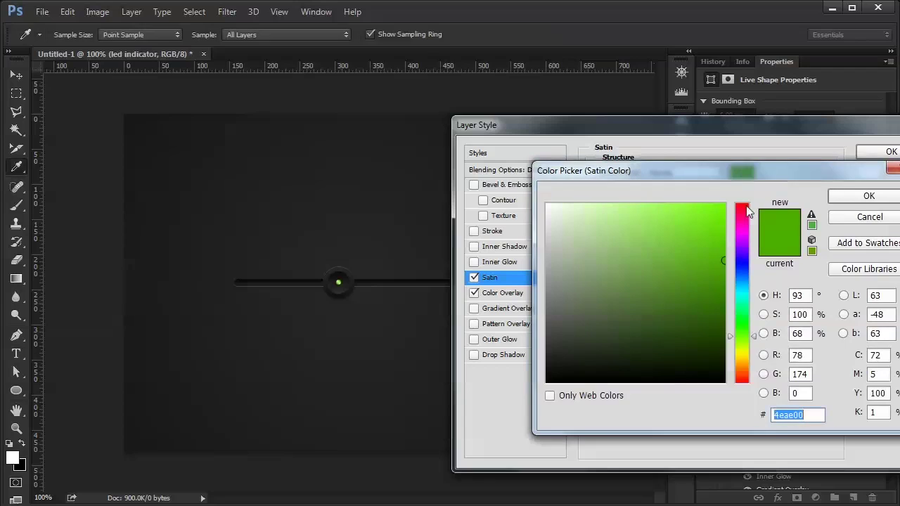
click(726, 272)
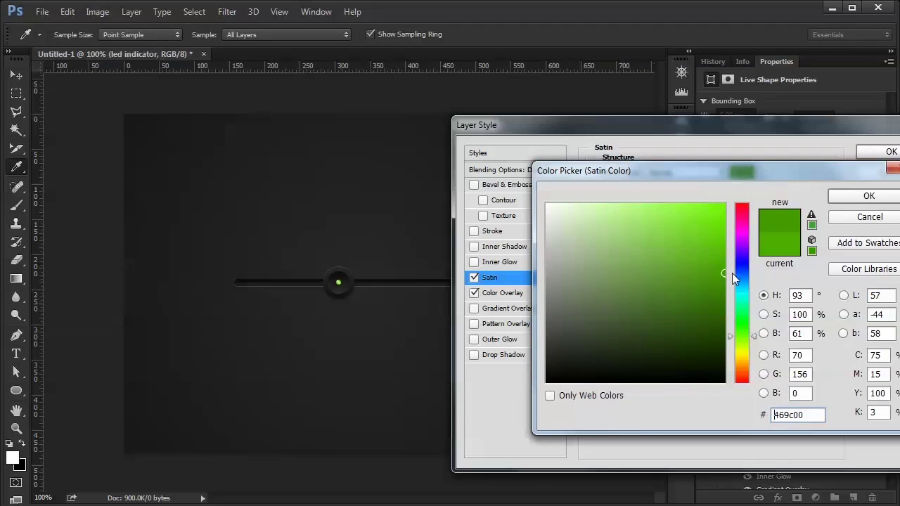
drag(729, 272, 733, 262)
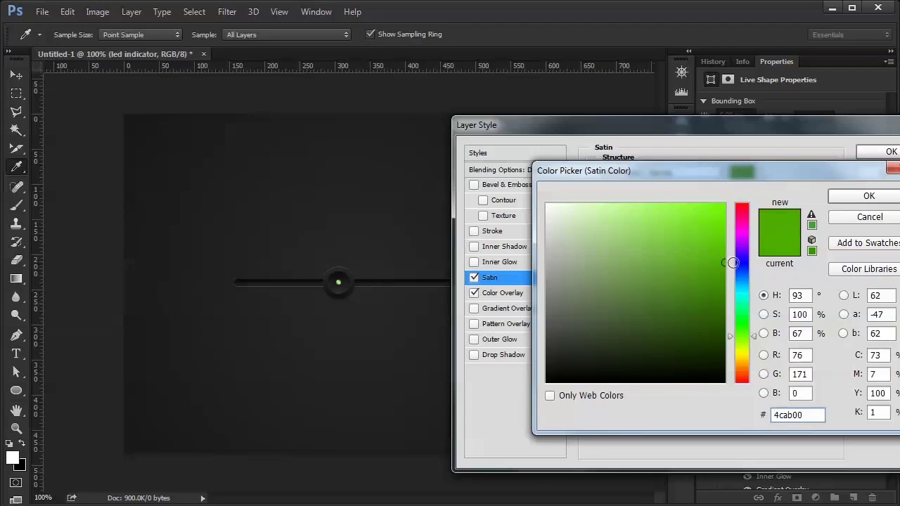
click(844, 195)
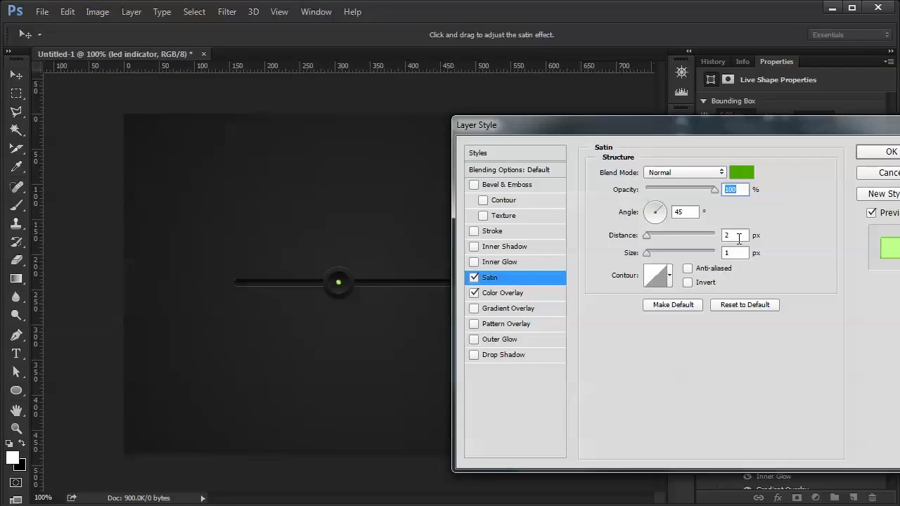
click(740, 236)
key(Up)
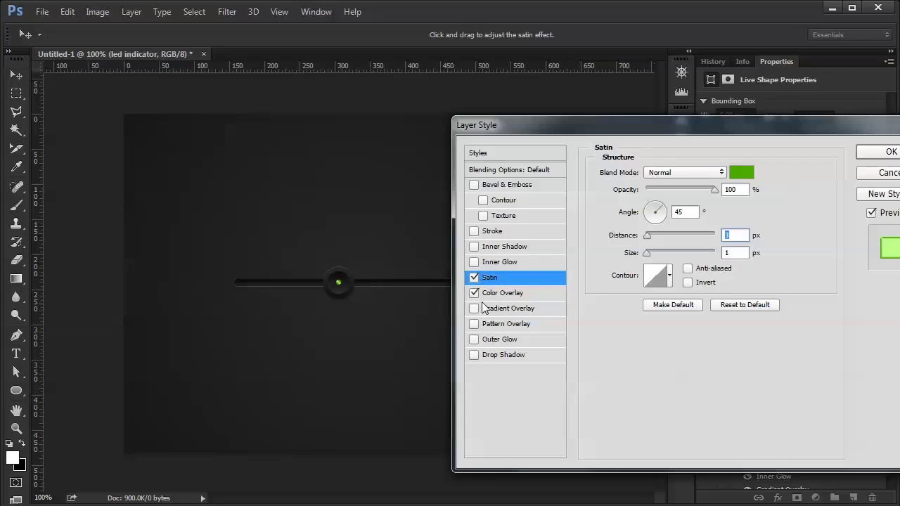
Step: Enable Outer Glow on the LED and set its colour to bright green
click(473, 339)
click(495, 340)
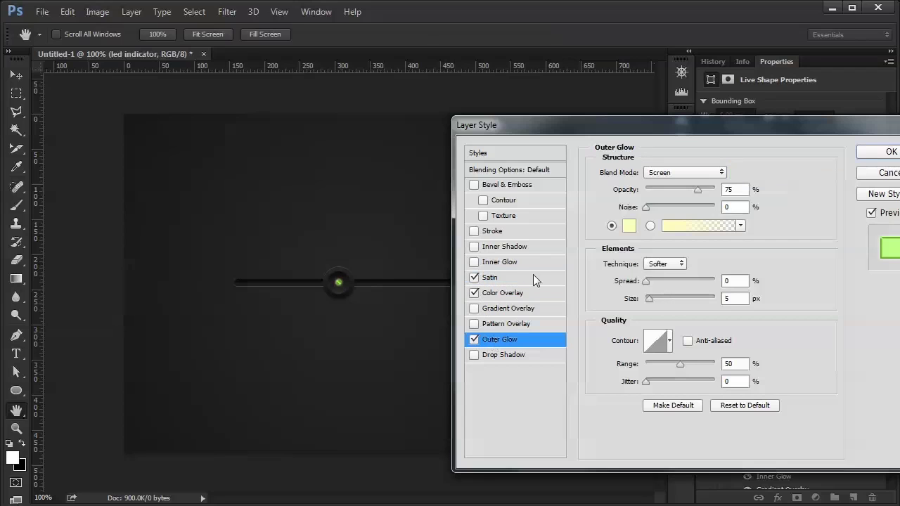
click(629, 226)
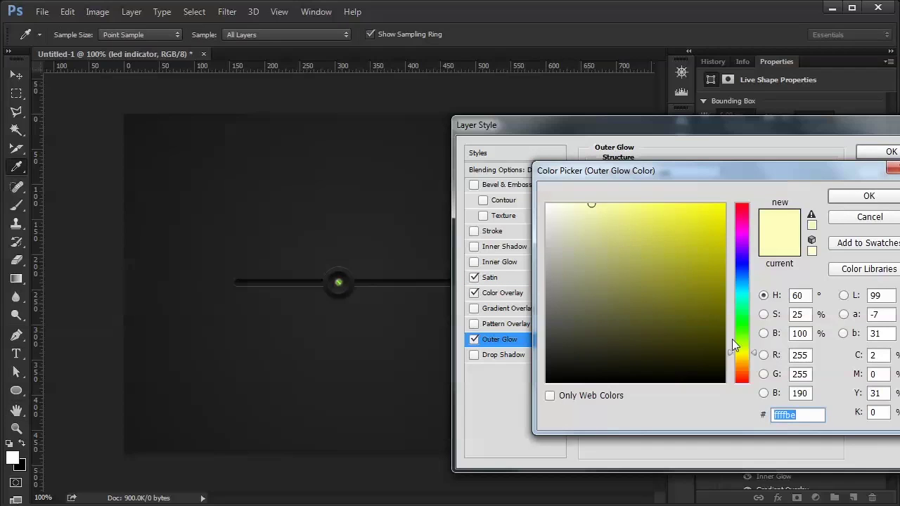
click(747, 339)
click(690, 206)
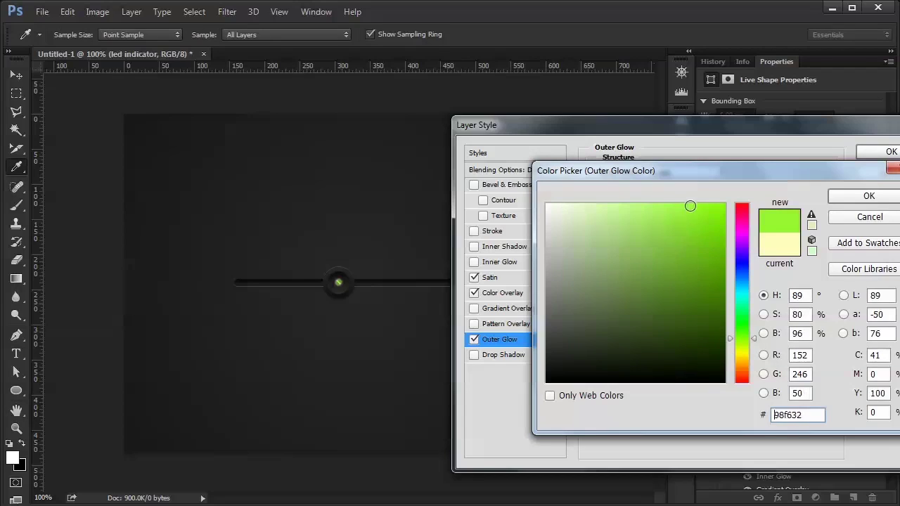
drag(690, 206, 682, 186)
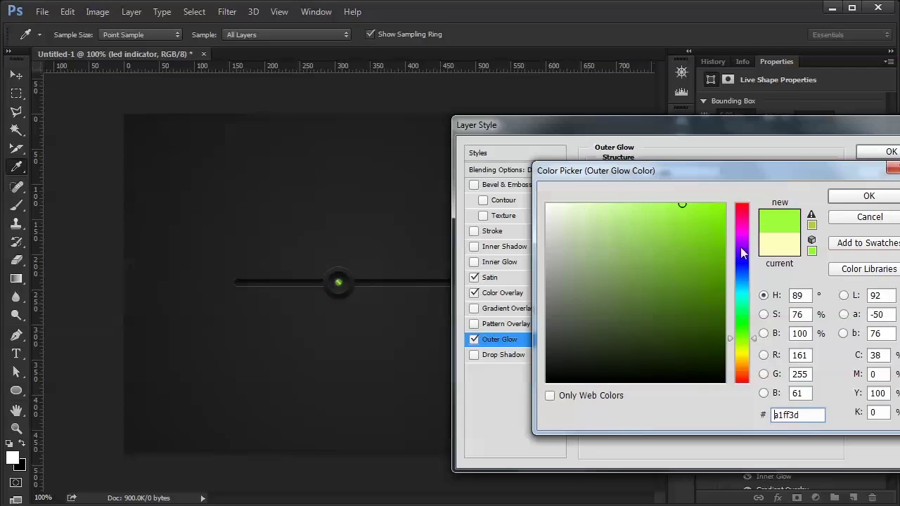
click(866, 197)
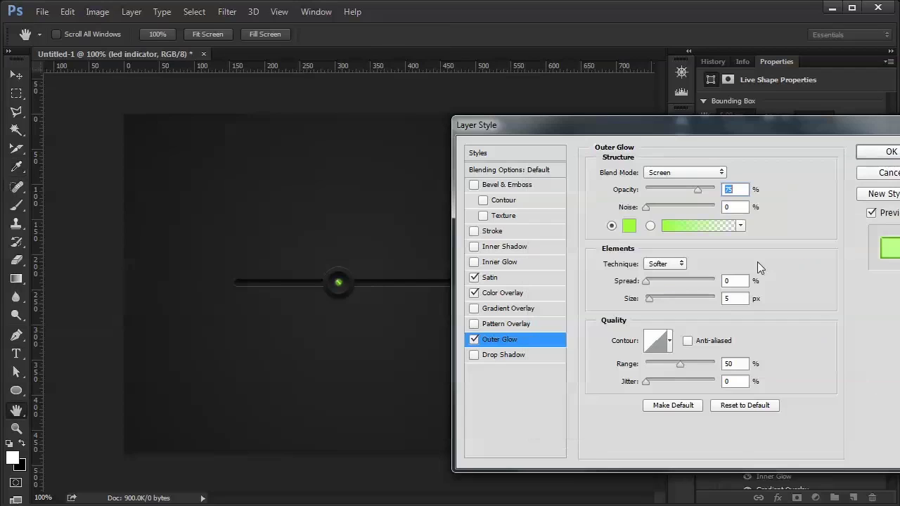
Step: Set the Outer Glow to Normal blend, 4 px size and about 63% opacity
click(722, 168)
click(678, 181)
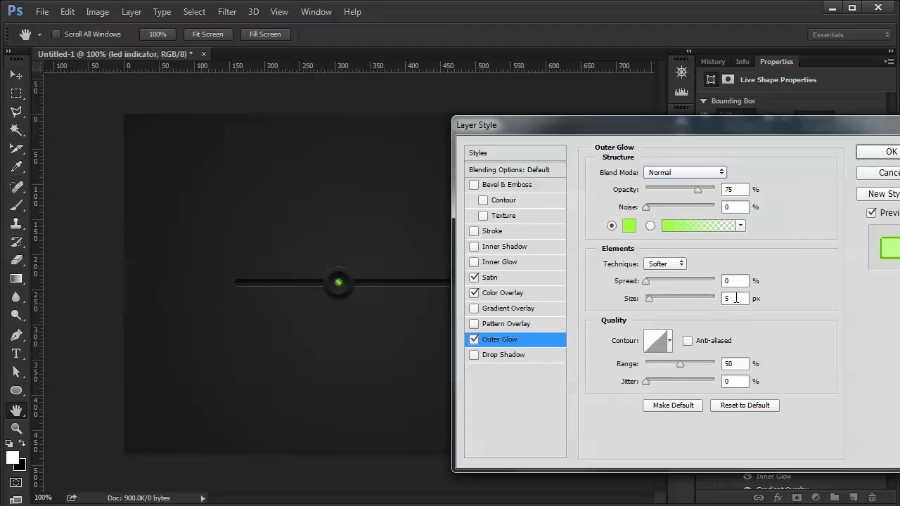
double_click(736, 298)
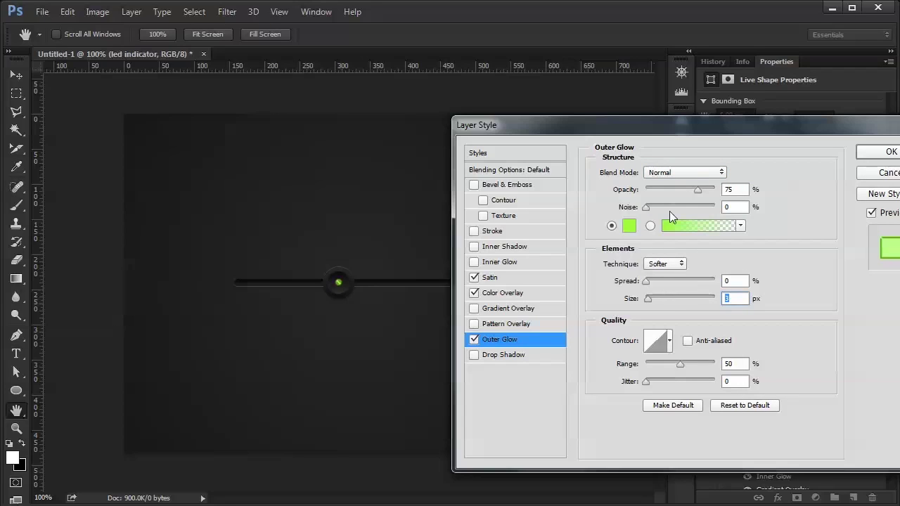
drag(698, 195, 738, 196)
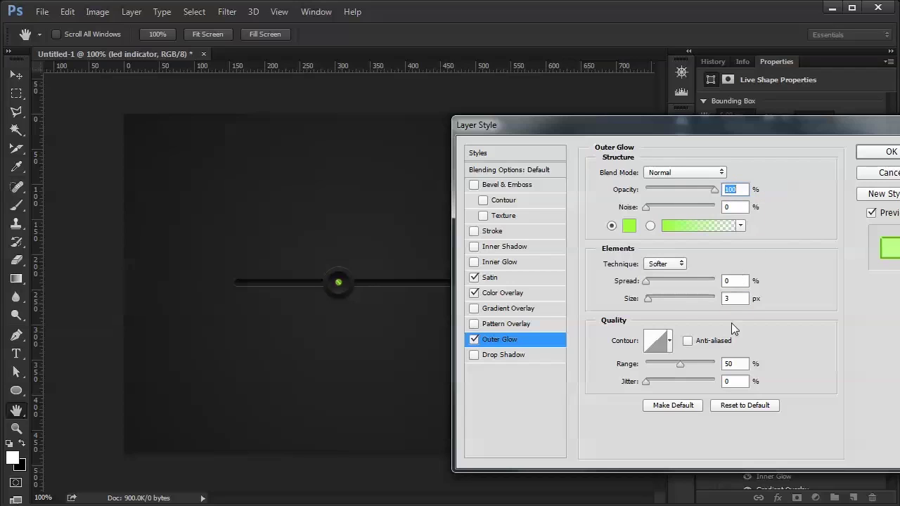
click(733, 299)
key(Up)
drag(715, 189, 695, 194)
drag(689, 189, 689, 189)
Step: Enable a bright green Drop Shadow with global light off and 0 px distance
click(474, 355)
click(500, 355)
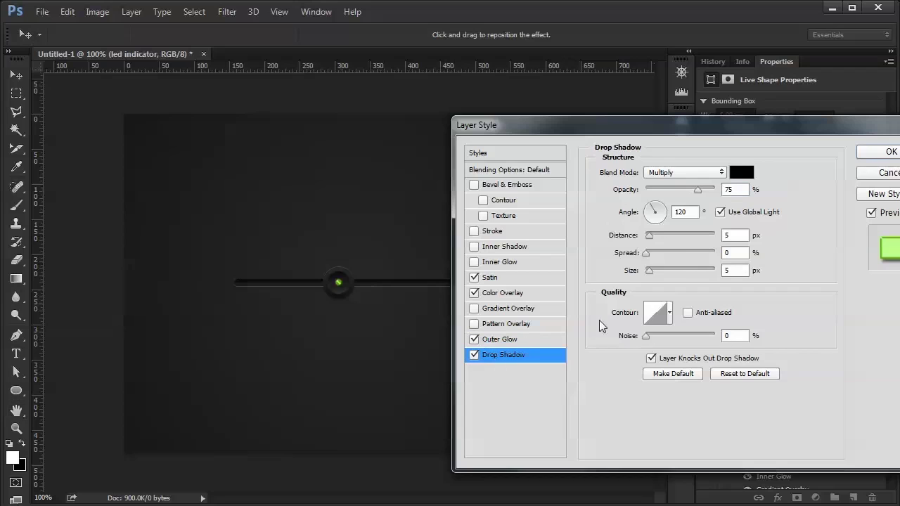
click(742, 172)
click(744, 339)
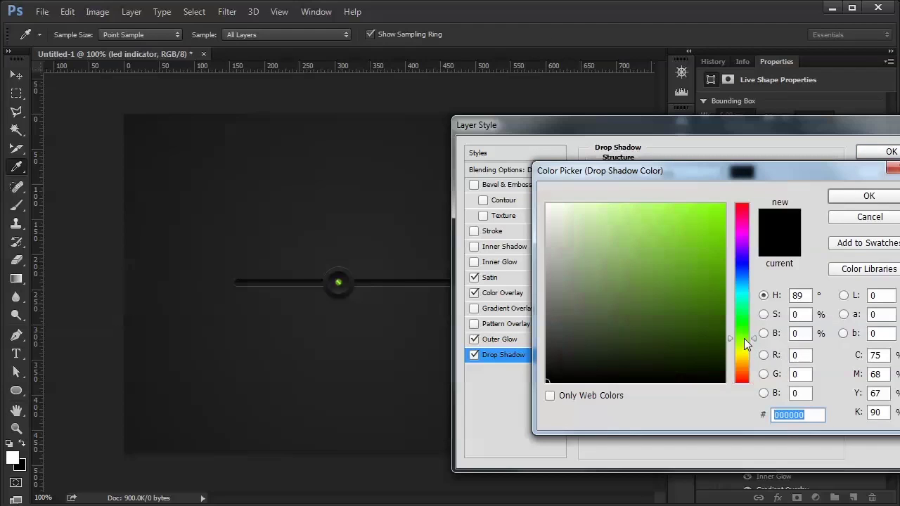
drag(719, 240, 724, 204)
click(851, 201)
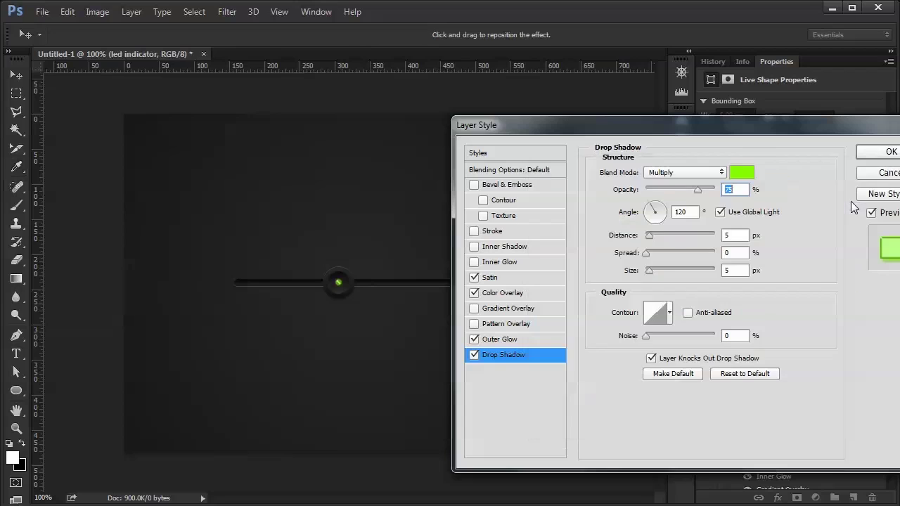
click(721, 213)
key(Tab)
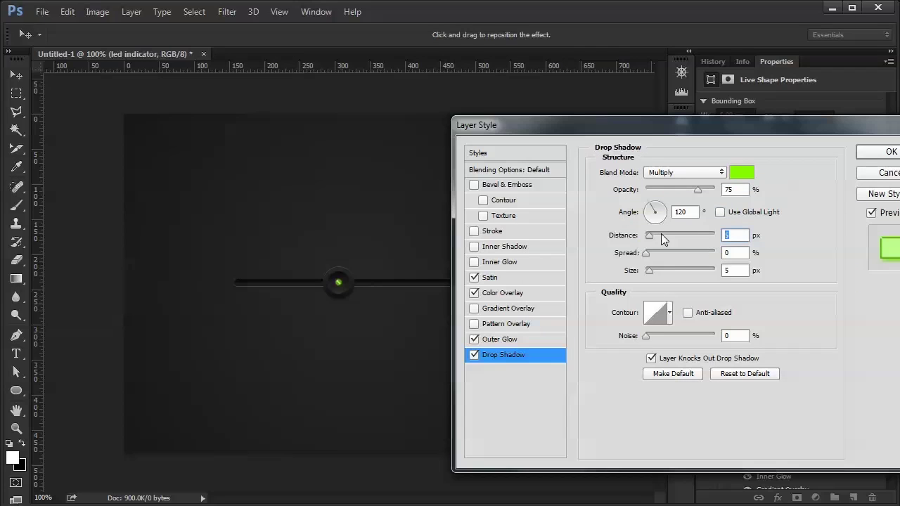
text(0)
Step: Set the drop shadow to Pin Light with 17% spread and 12 px size
click(718, 173)
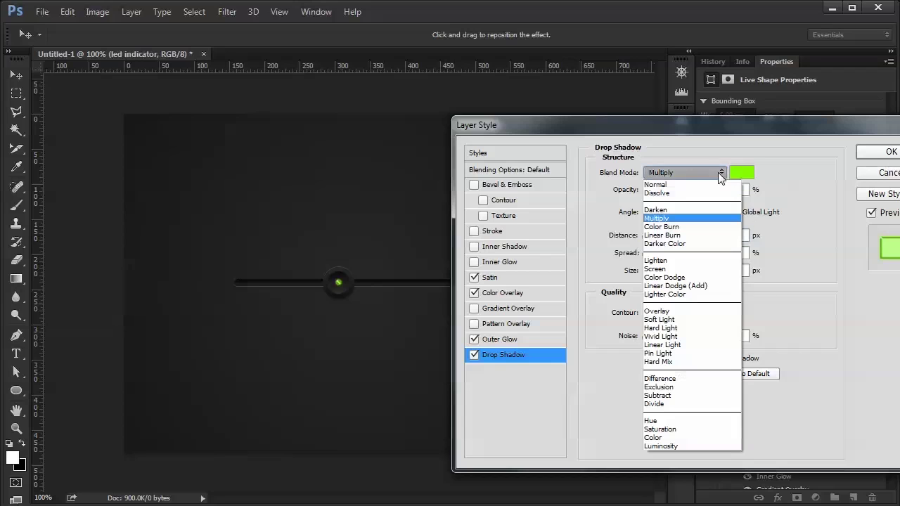
click(680, 355)
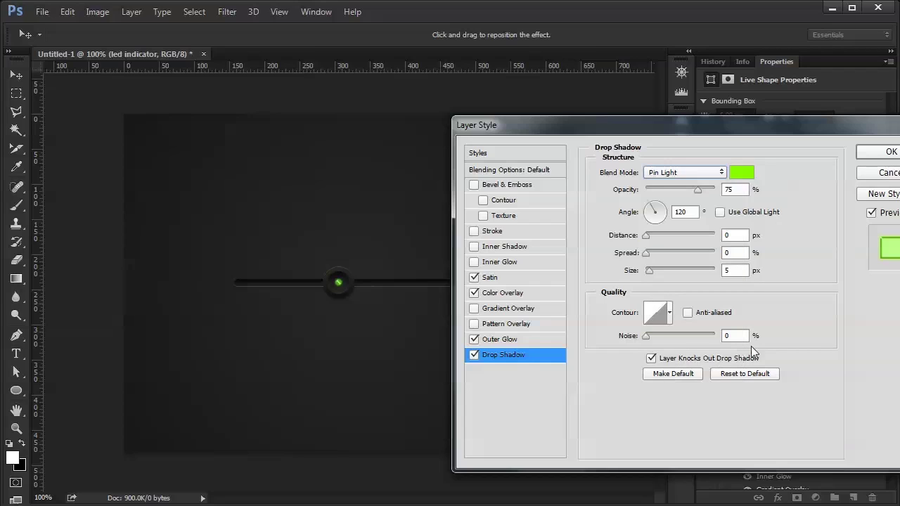
click(736, 273)
key(Up)
key(Up)
key(Up)
key(Up)
key(Up)
key(Up)
key(Down)
drag(646, 253, 659, 254)
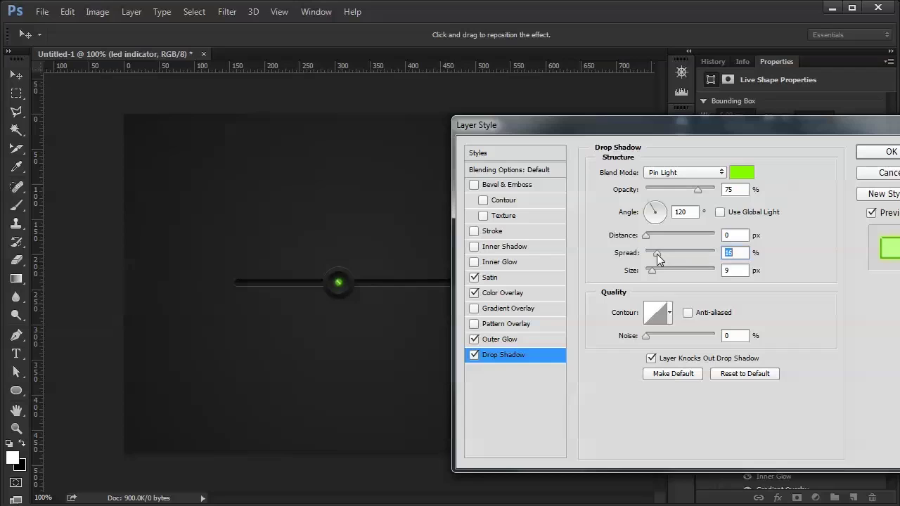
click(735, 272)
key(Up)
key(Up)
Step: Keep the shadow on Pin Light at about 61% opacity and apply the layer style
drag(698, 190, 680, 192)
click(686, 172)
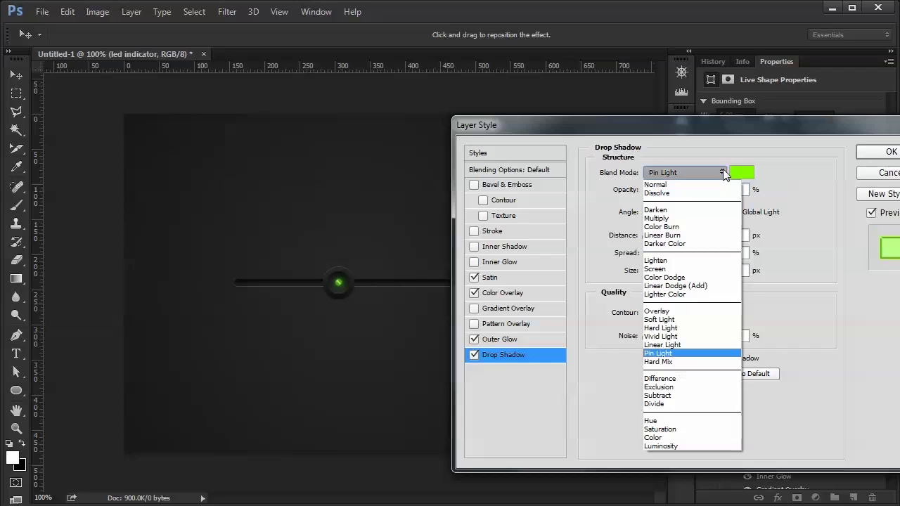
click(688, 344)
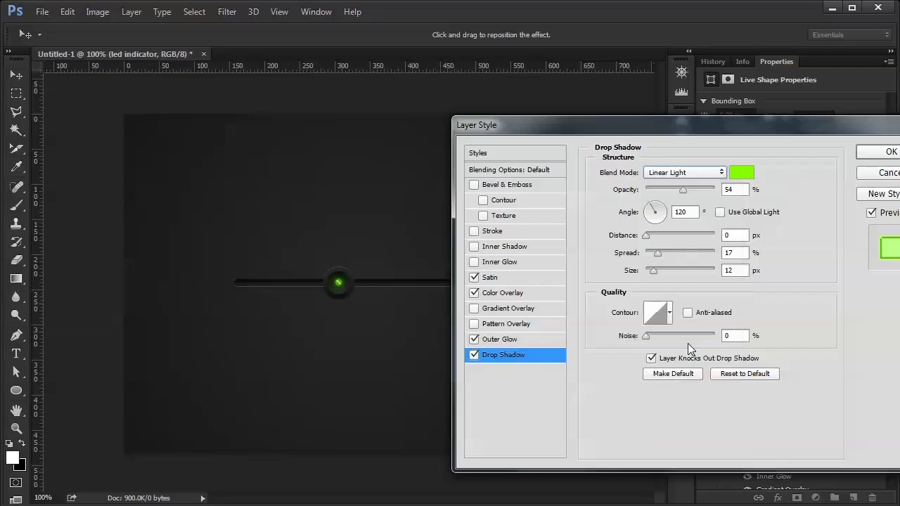
click(719, 173)
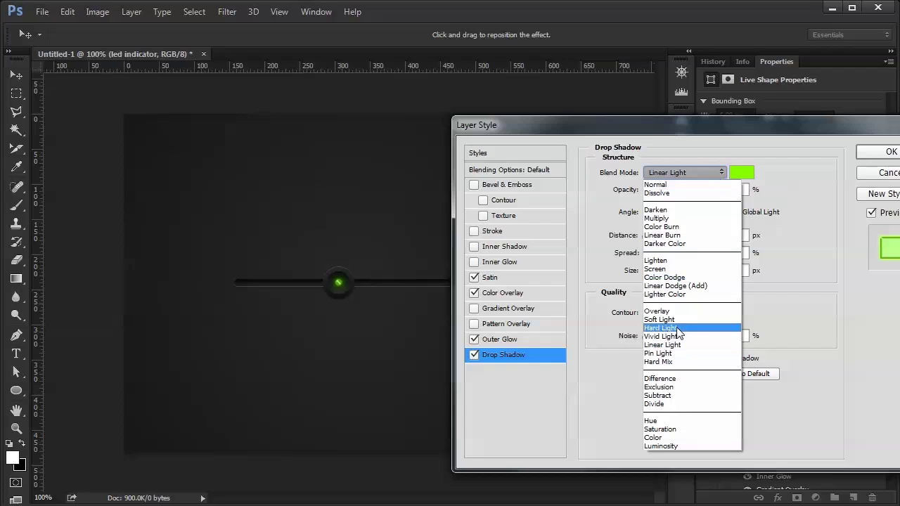
click(673, 353)
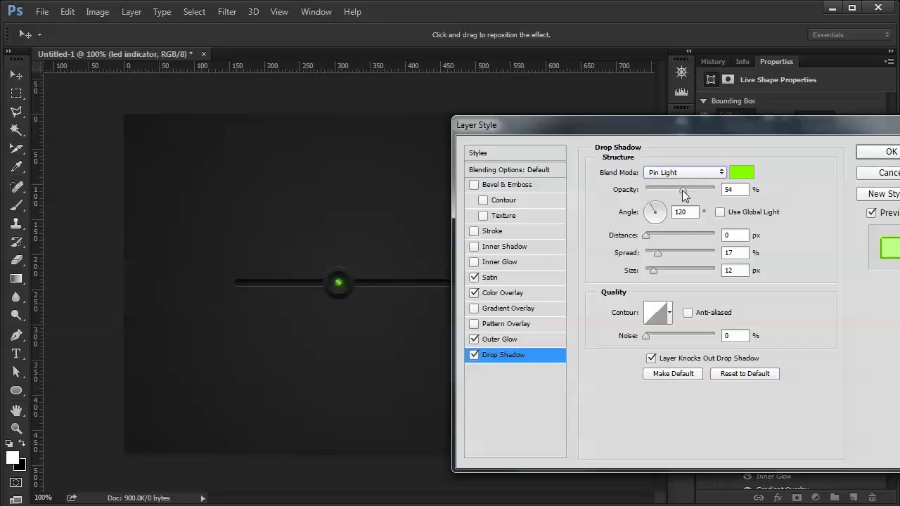
drag(682, 190, 687, 190)
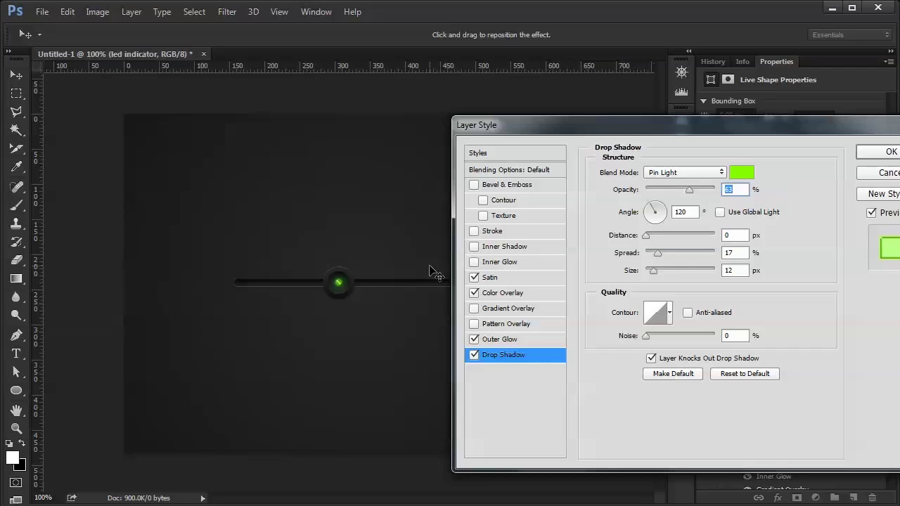
click(874, 160)
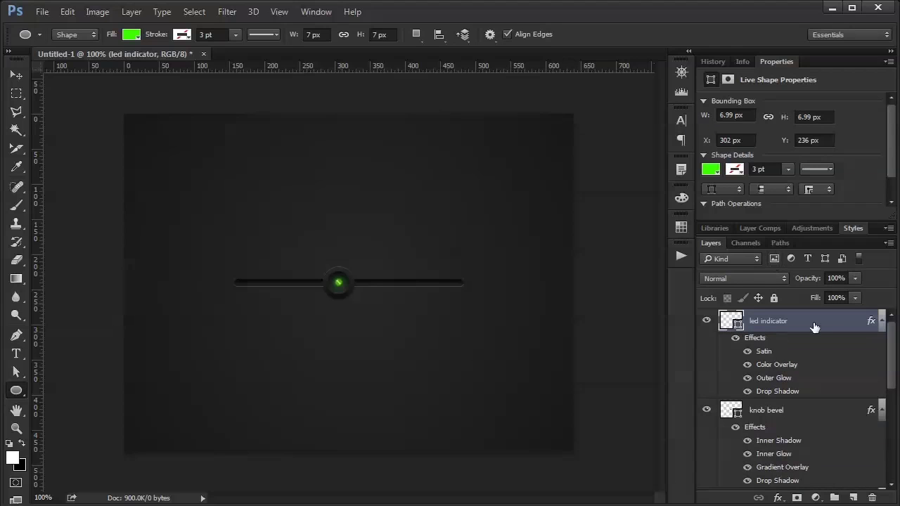
Step: Add a new empty layer above the LED named 'shimmer'
click(853, 498)
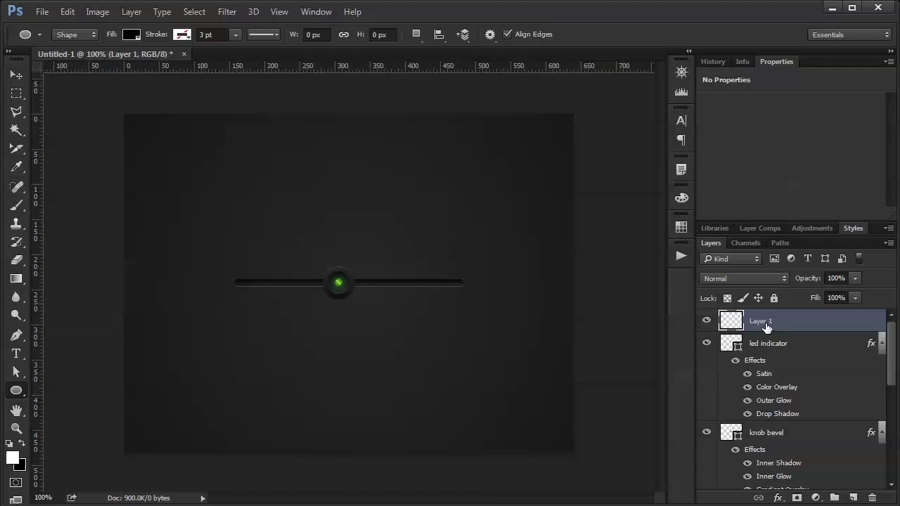
double_click(763, 322)
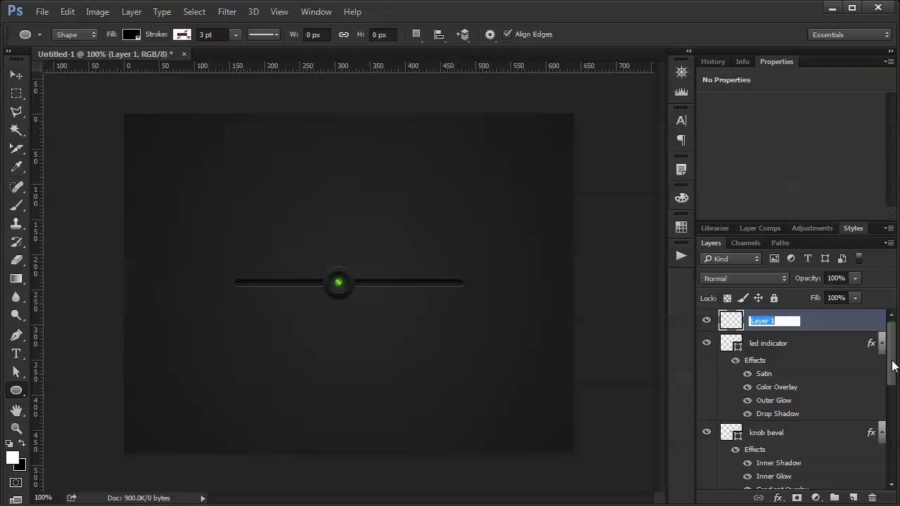
text(shimmer)
key(Return)
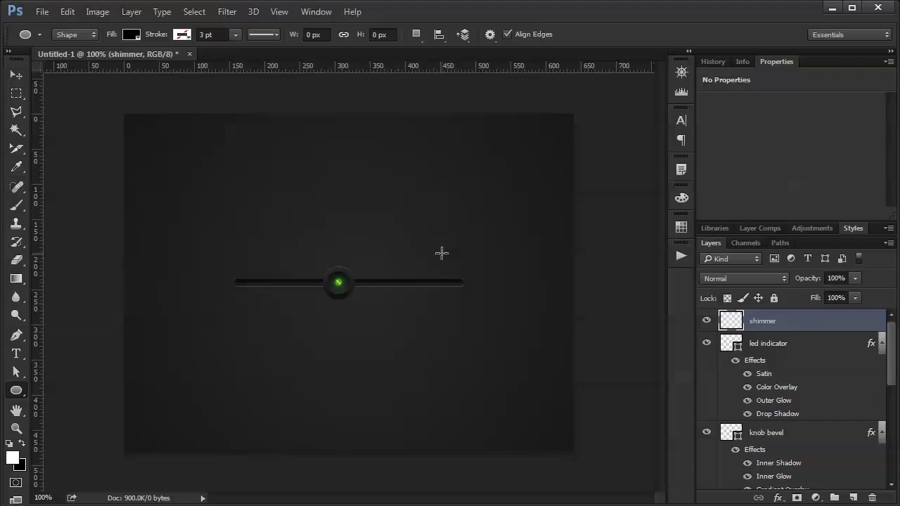
Step: Paint a single star-brush sparkle over the centre of the green LED
click(16, 204)
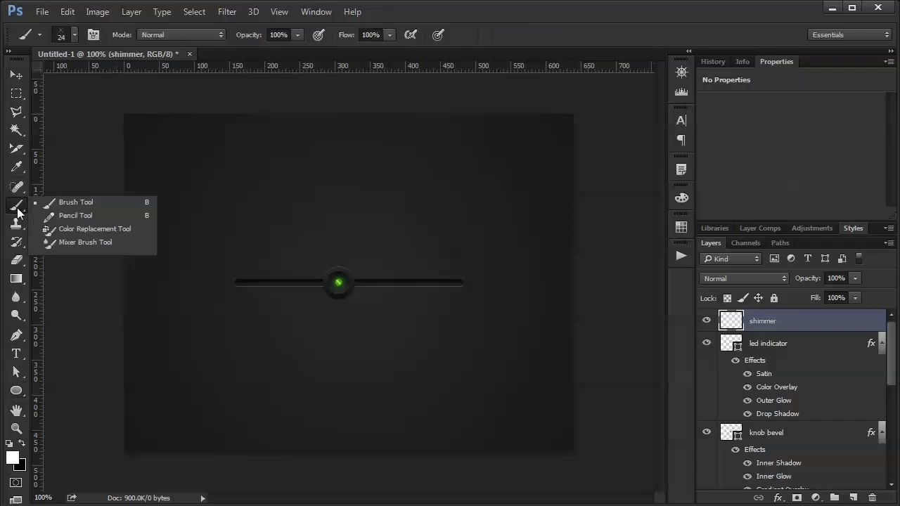
click(73, 34)
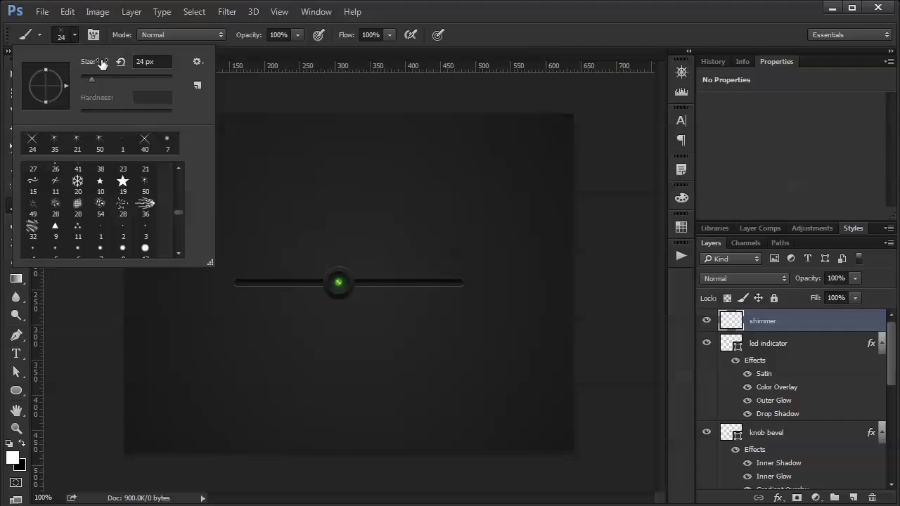
click(72, 36)
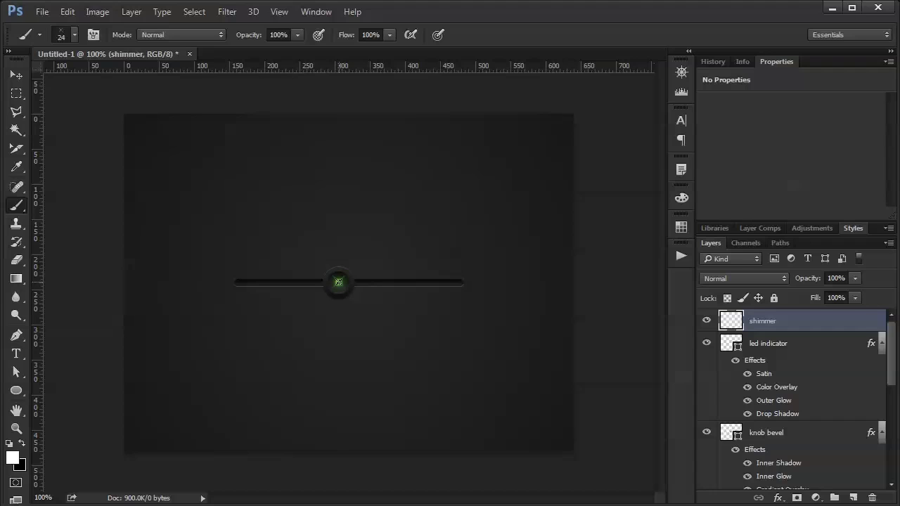
click(338, 282)
key(v)
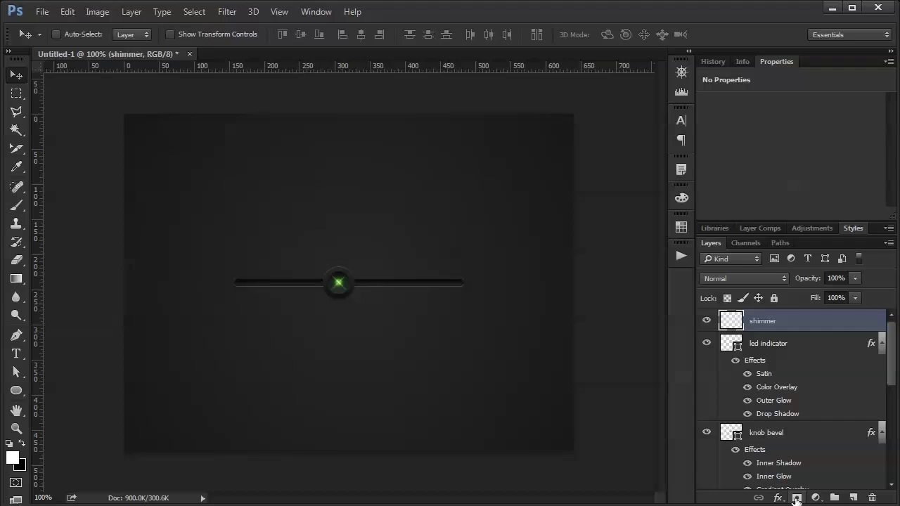
Step: Mask shimmer with a reversed black-to-white reflected gradient dragged diagonally across the sparkle
click(795, 498)
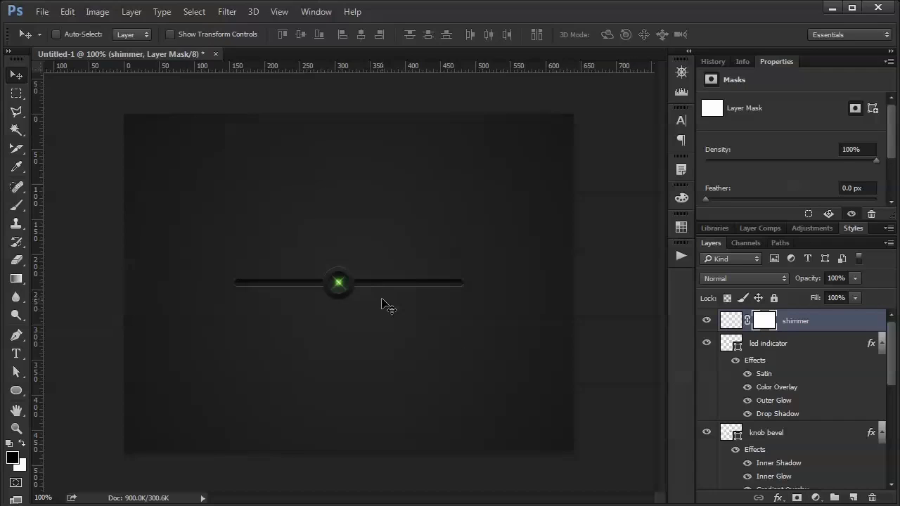
drag(337, 287, 476, 391)
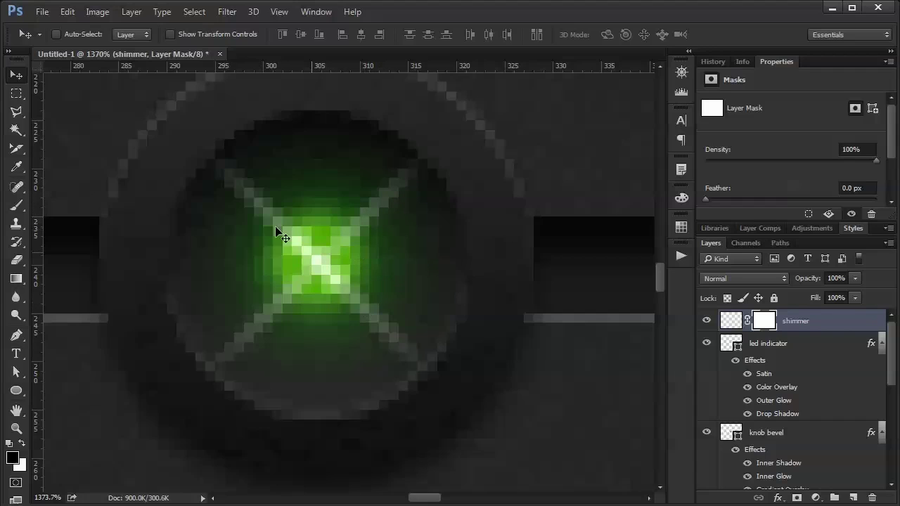
click(16, 279)
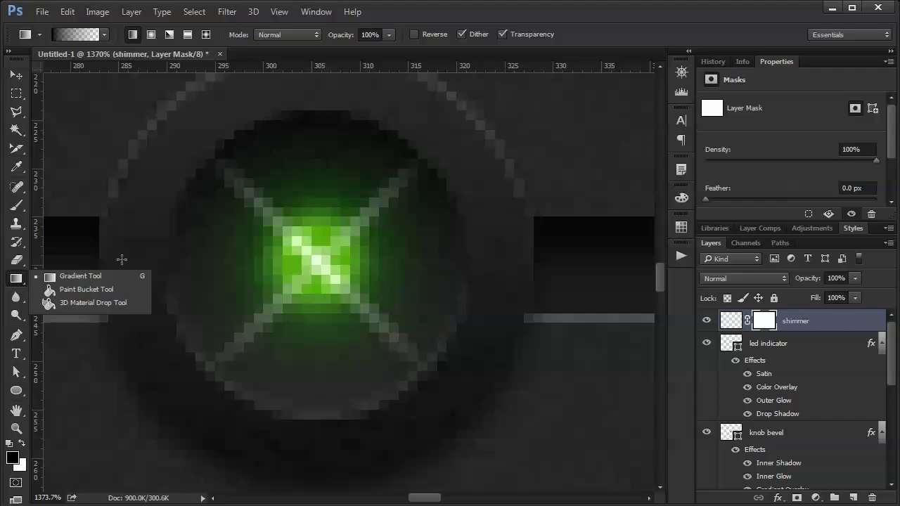
click(103, 36)
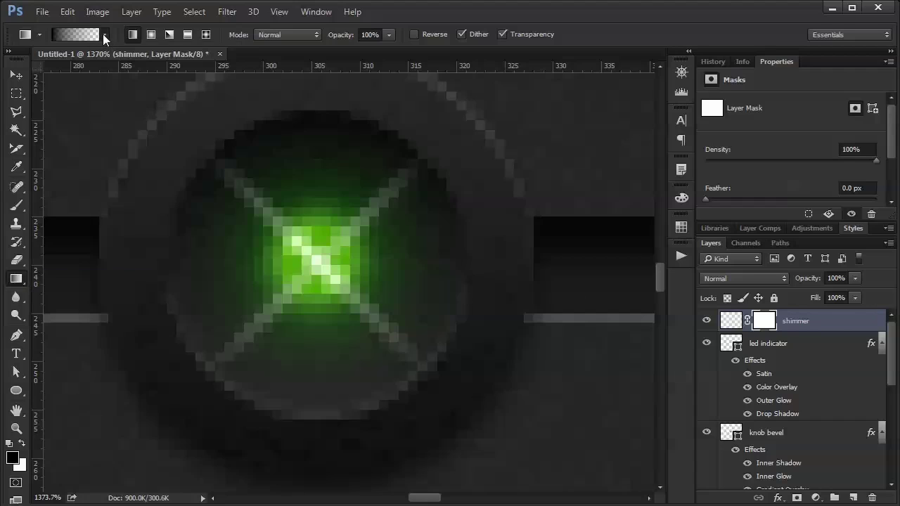
click(82, 61)
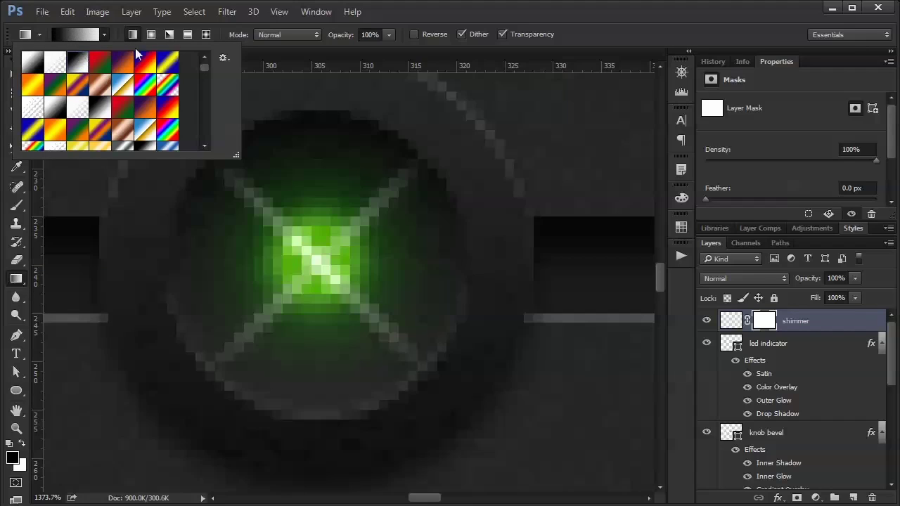
click(188, 33)
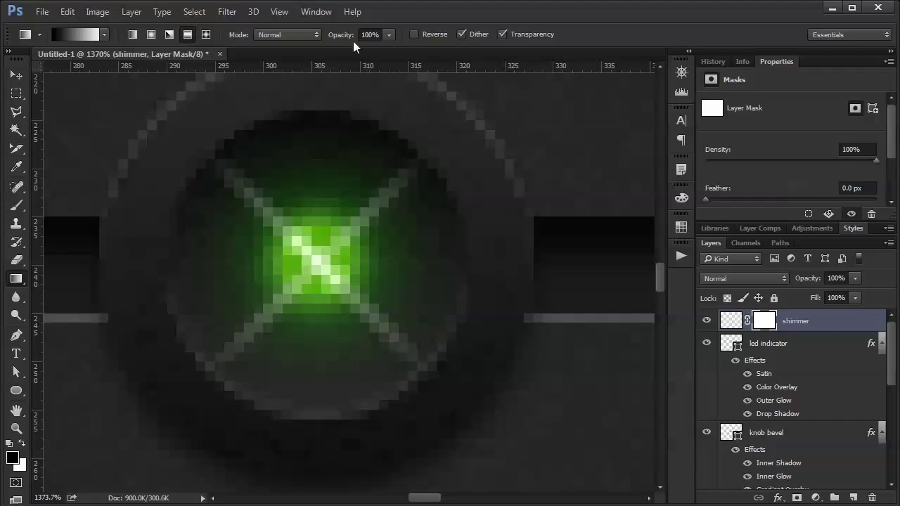
click(414, 33)
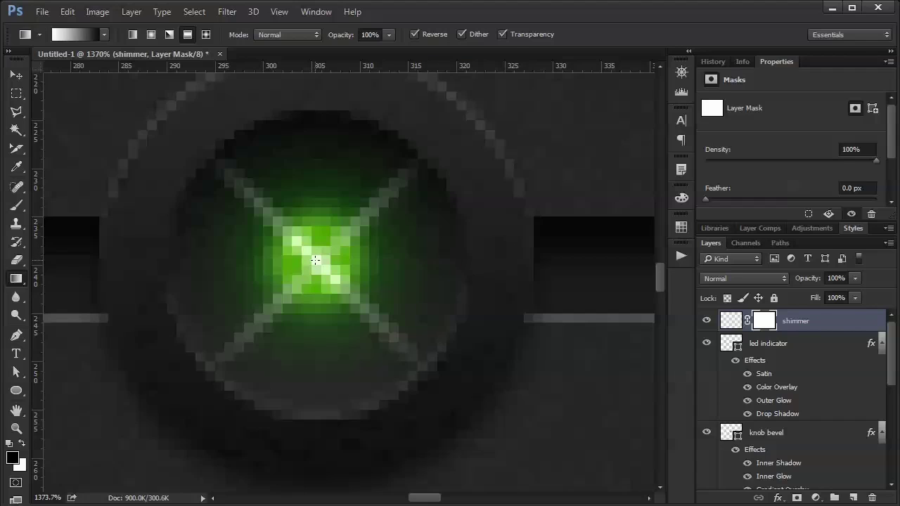
drag(315, 260, 408, 363)
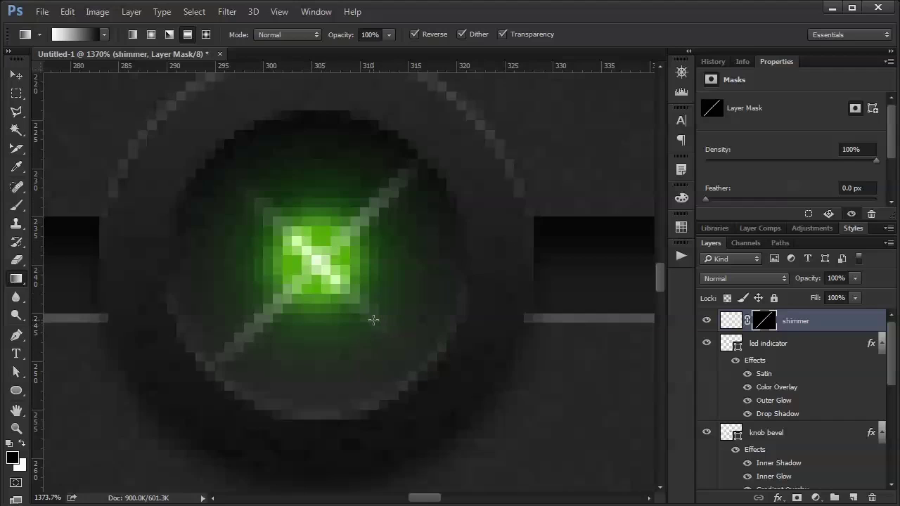
key(ctrl+1)
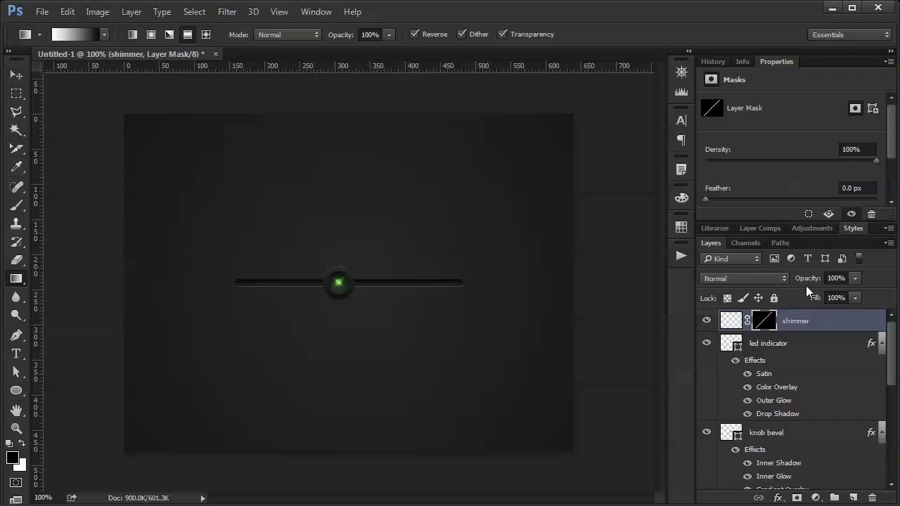
Step: Set the shimmer layer's opacity to 23% using the Layers panel slider
click(855, 279)
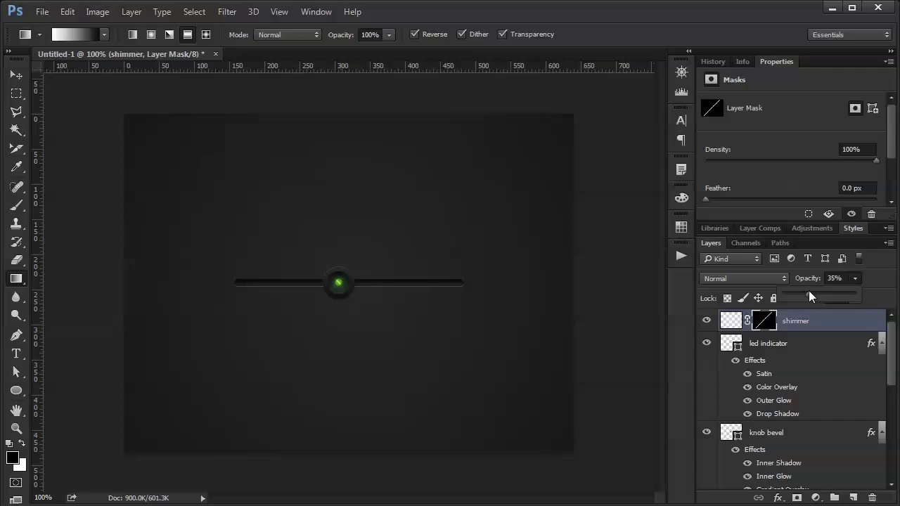
drag(793, 297, 800, 296)
click(879, 297)
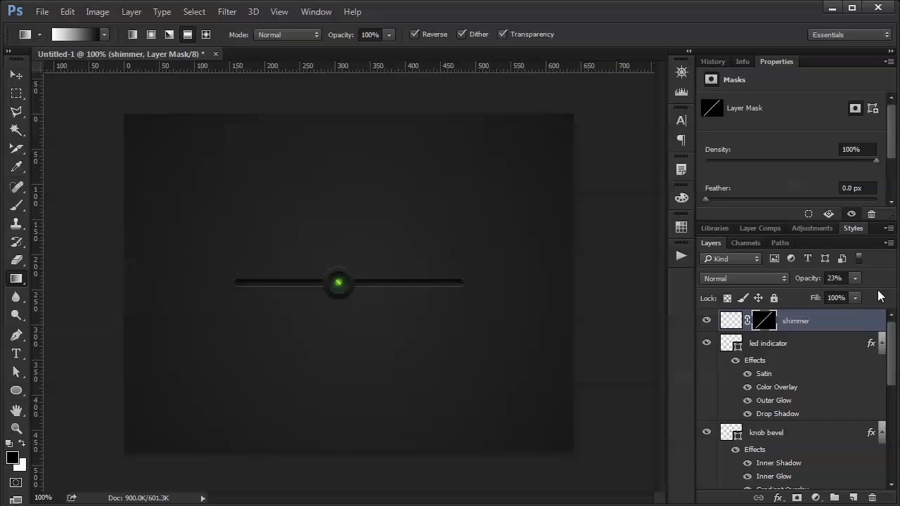